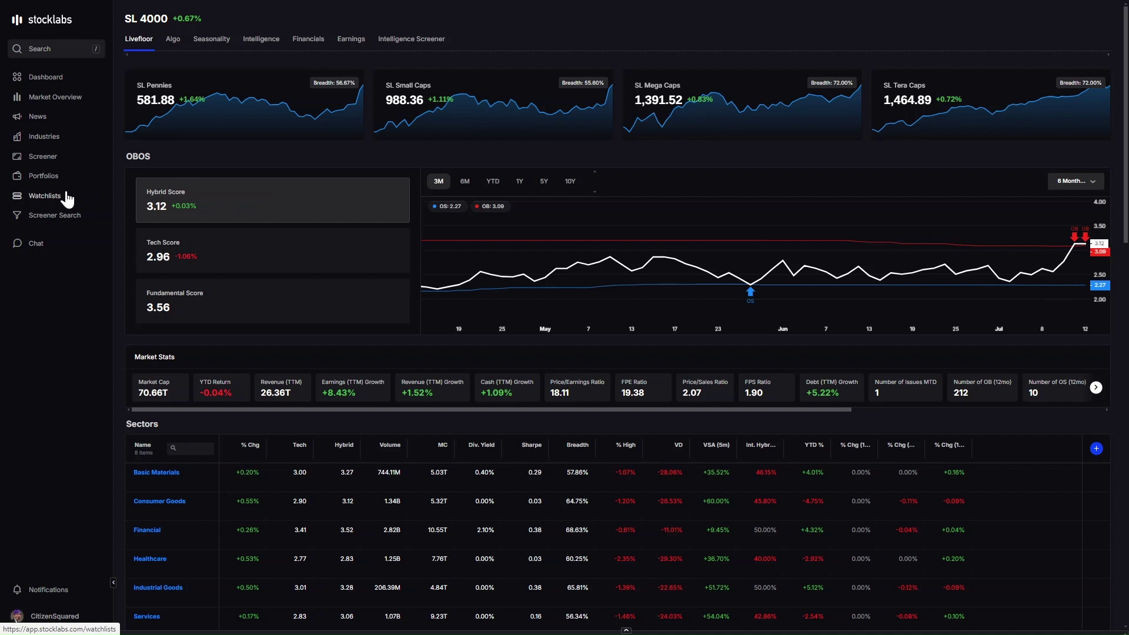
Open the Major ETFs watchlist from My Watchlists, listing IWM, SPY, QQQ and the other ETFs
click(50, 201)
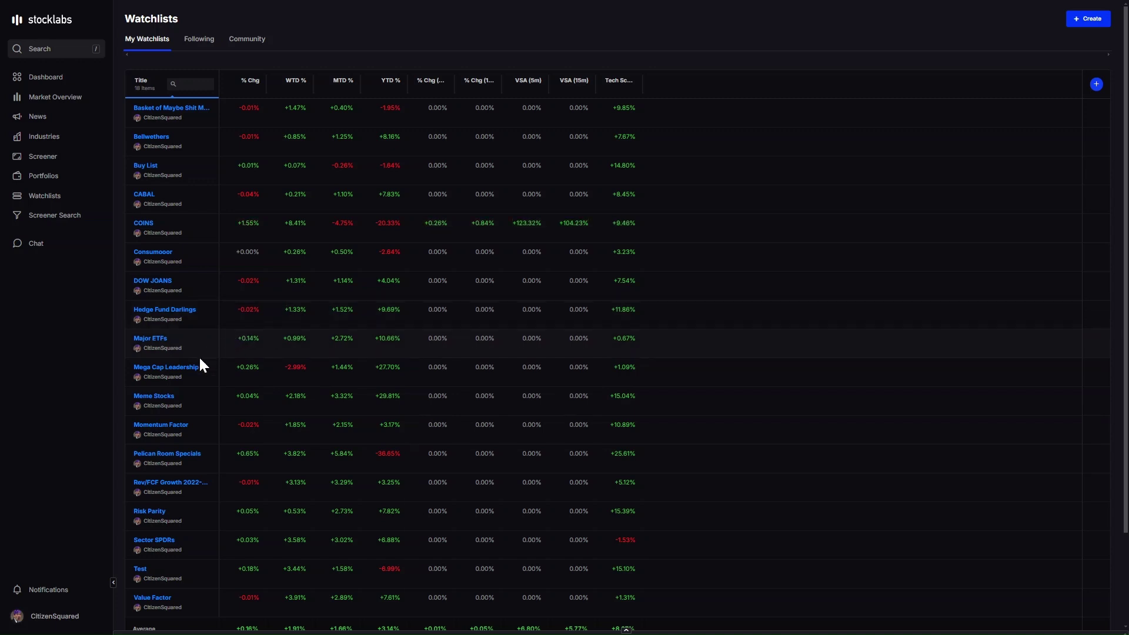
click(148, 349)
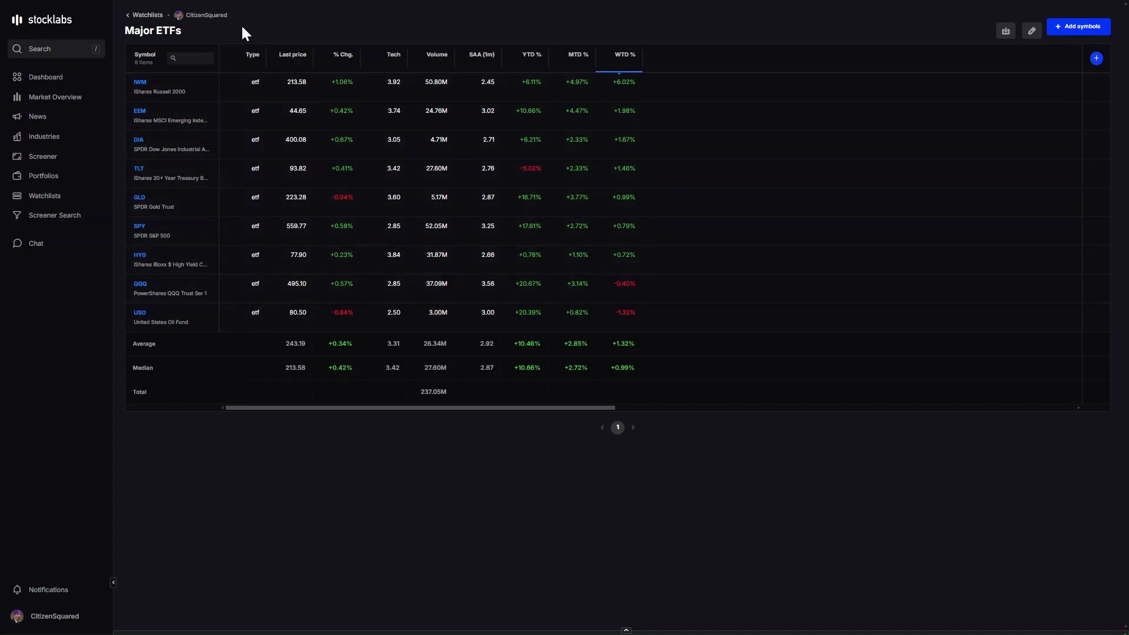
Open the Mega Cap Leadership watchlist and sort its seven stocks by WTD % descending
click(137, 22)
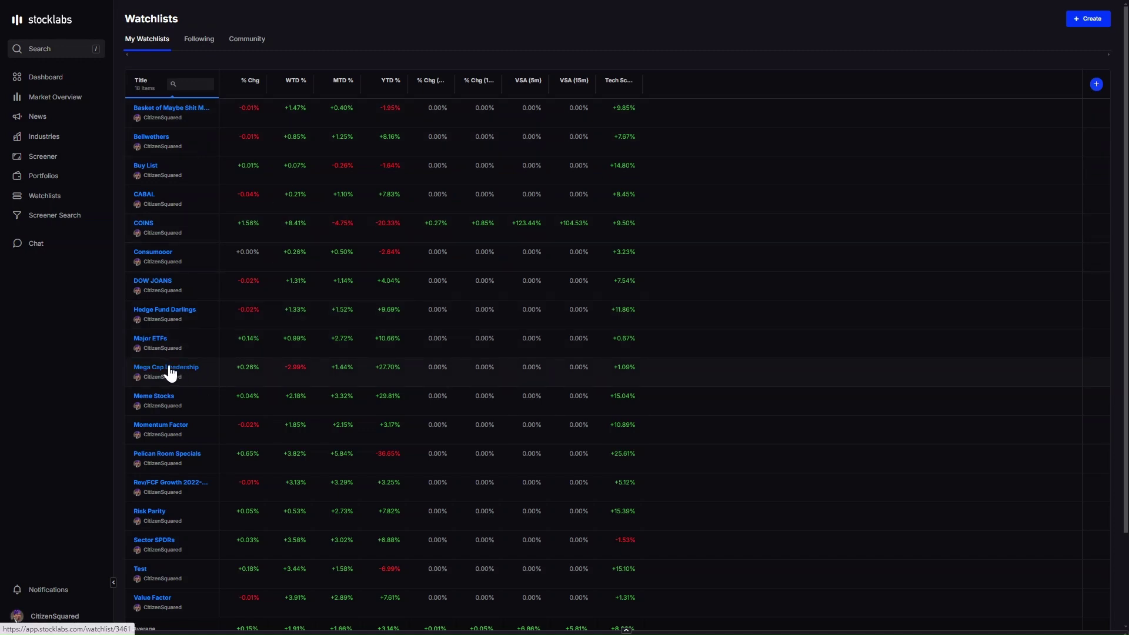
click(168, 368)
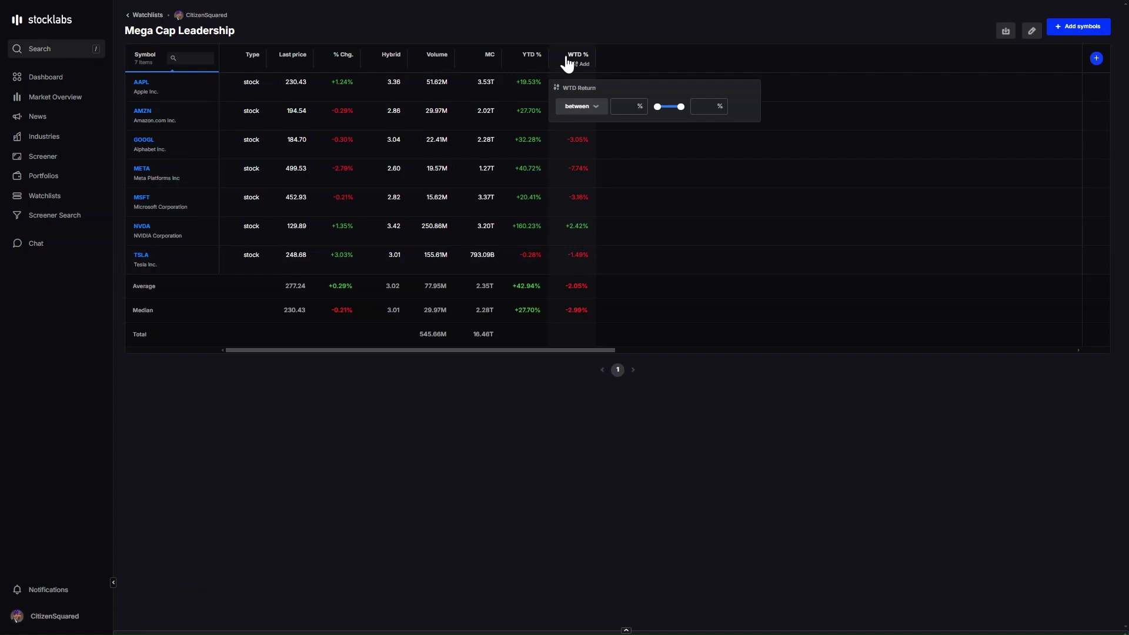
click(567, 56)
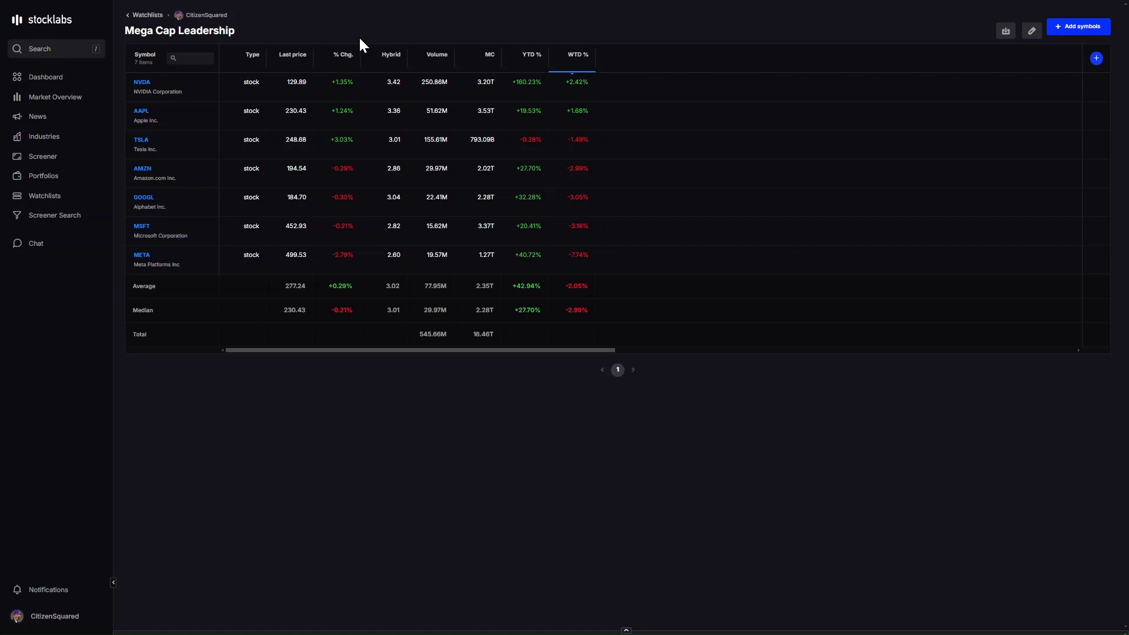
Open the Industries page and set the Sectors chart to WTD Return
click(44, 137)
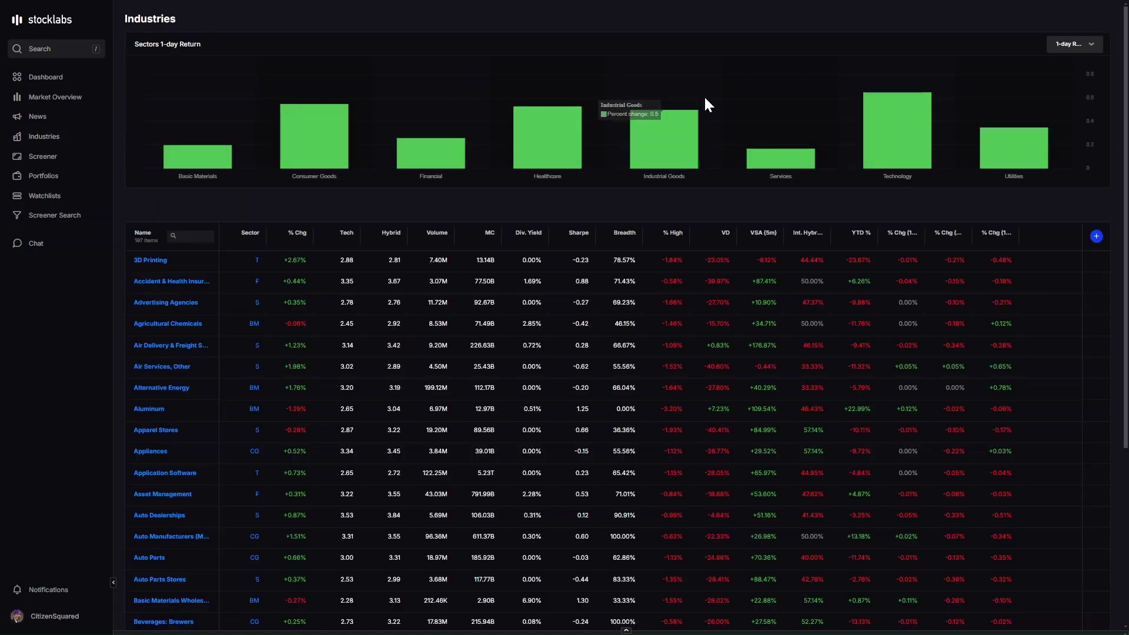
click(1084, 45)
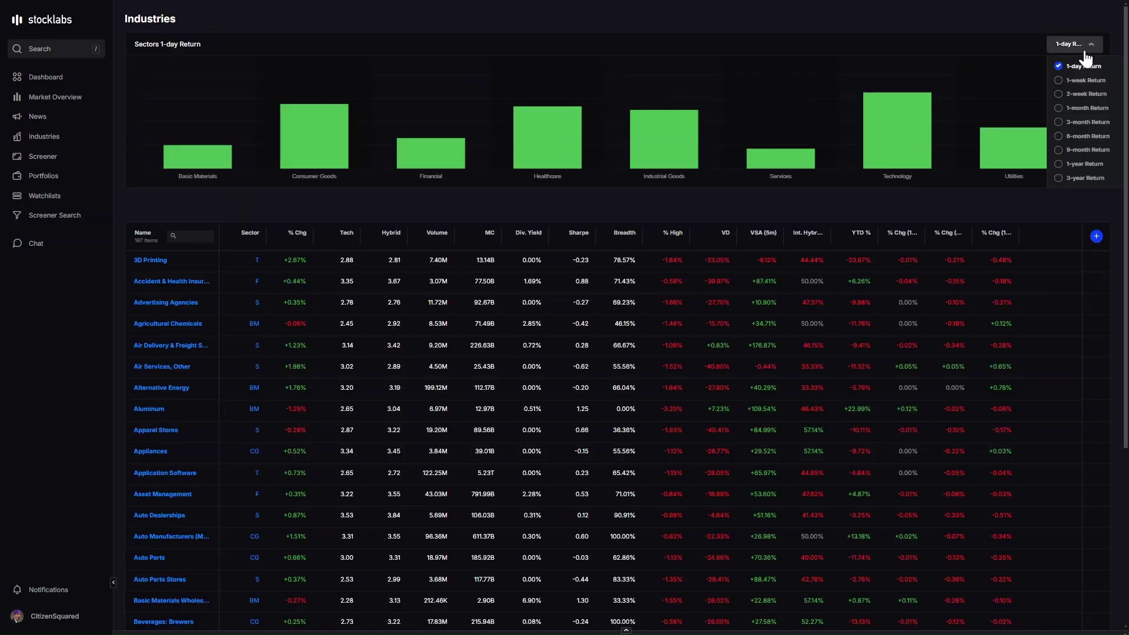
scroll(1085, 150, down, 3)
click(1082, 150)
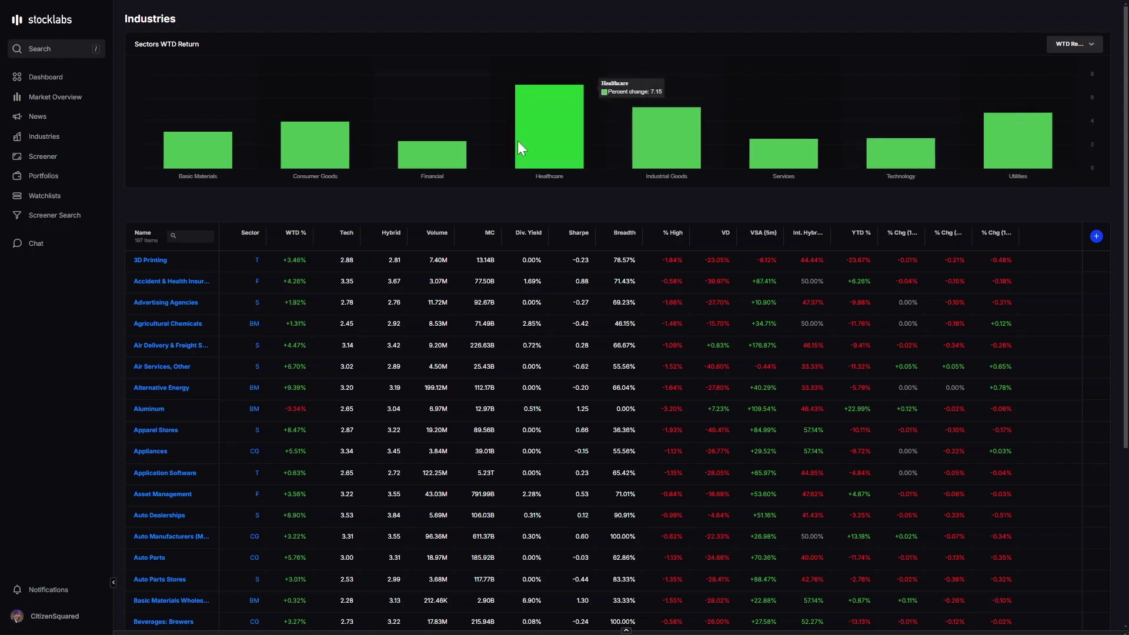
Rank the 197 industries by WTD % highest first, with Gene Editing on top
click(296, 233)
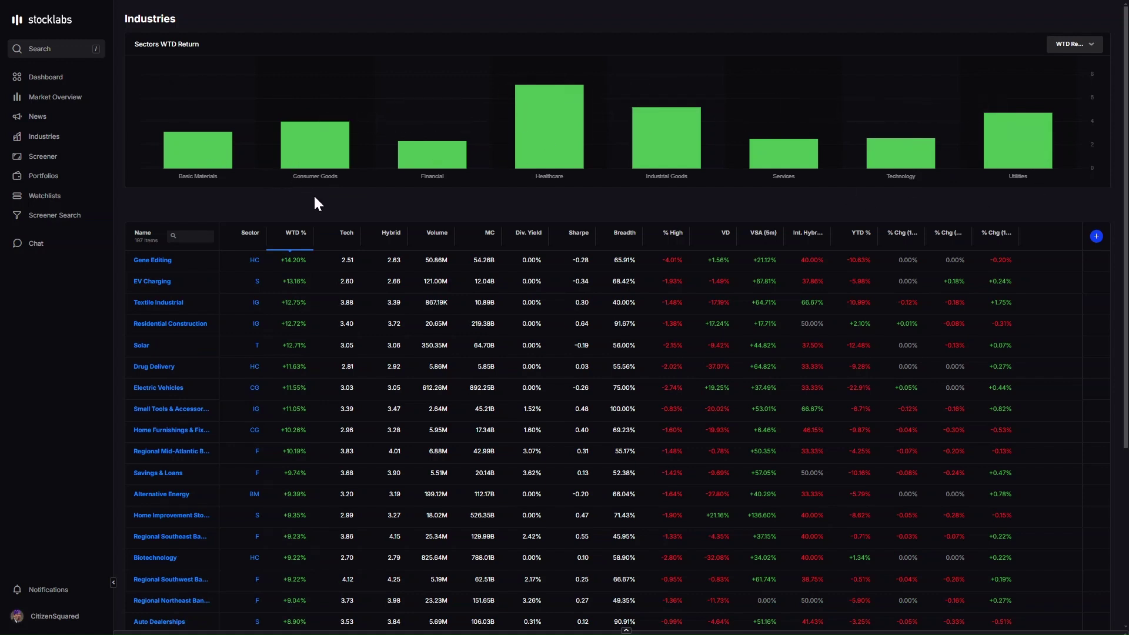
mouse_move(551, 134)
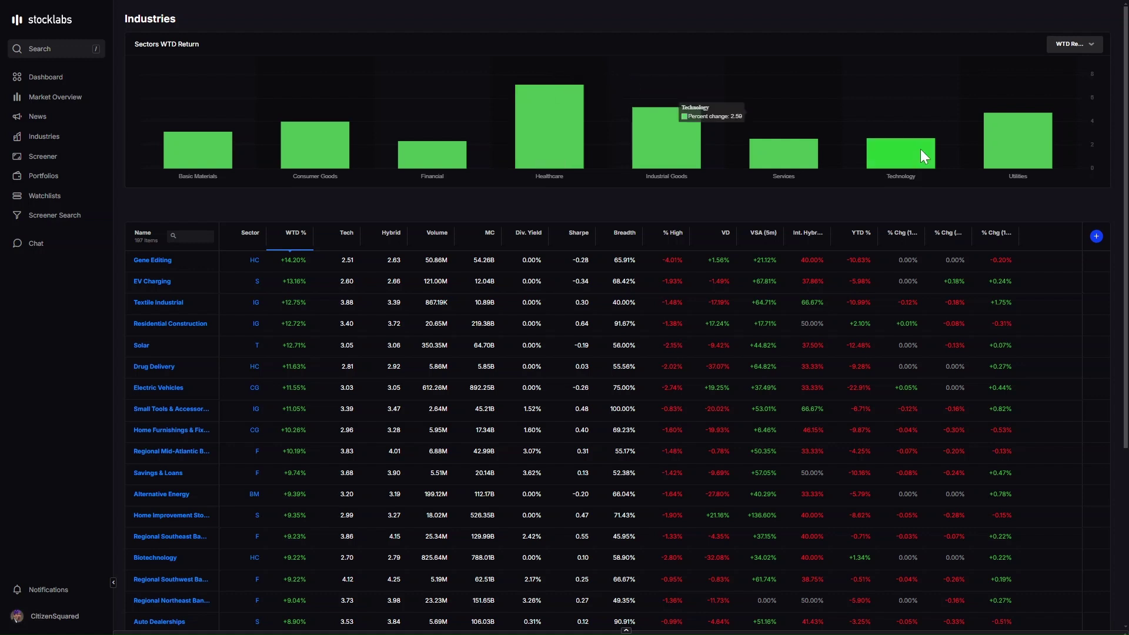
mouse_move(1021, 136)
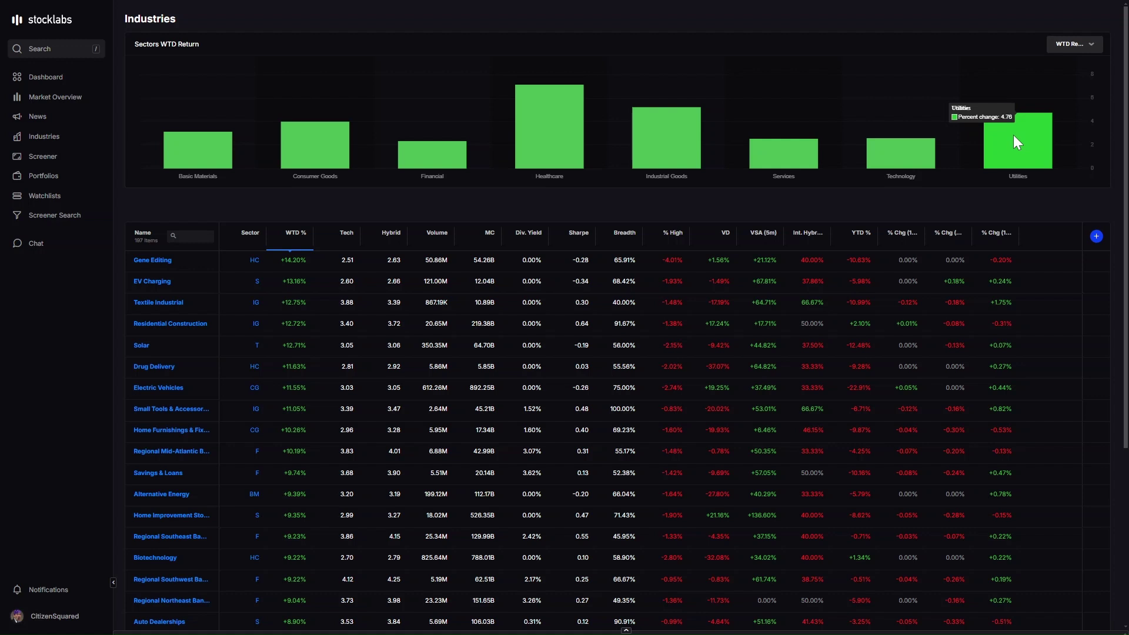
mouse_move(911, 160)
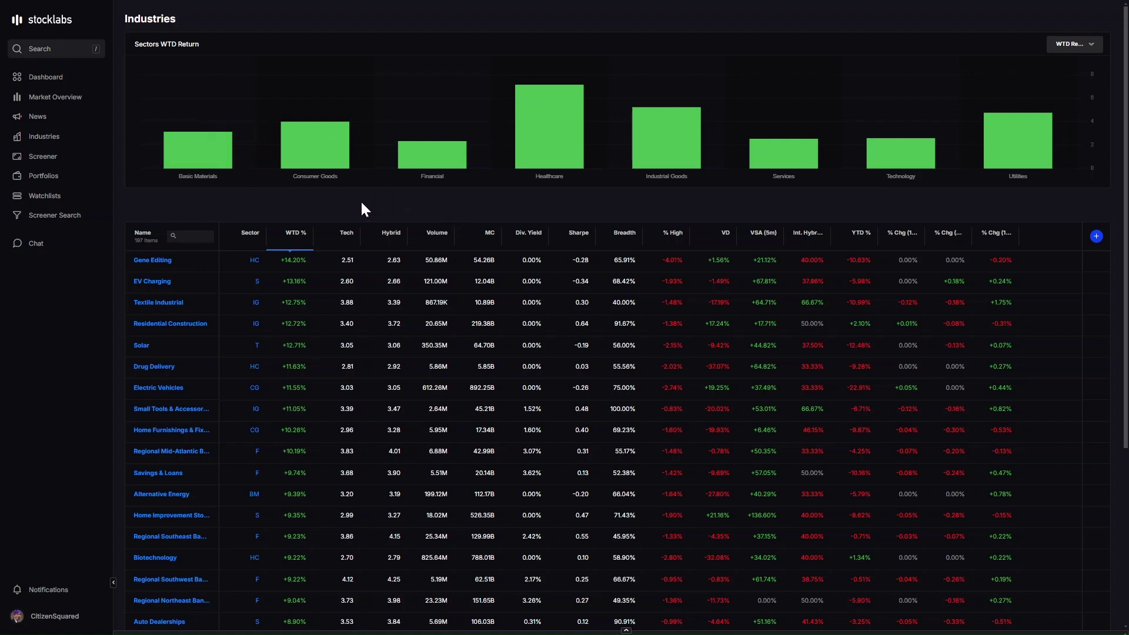
Page through the WTD-ranked industries to page 3, led by REIT Office at +5.54%
scroll(302, 337, down, 4)
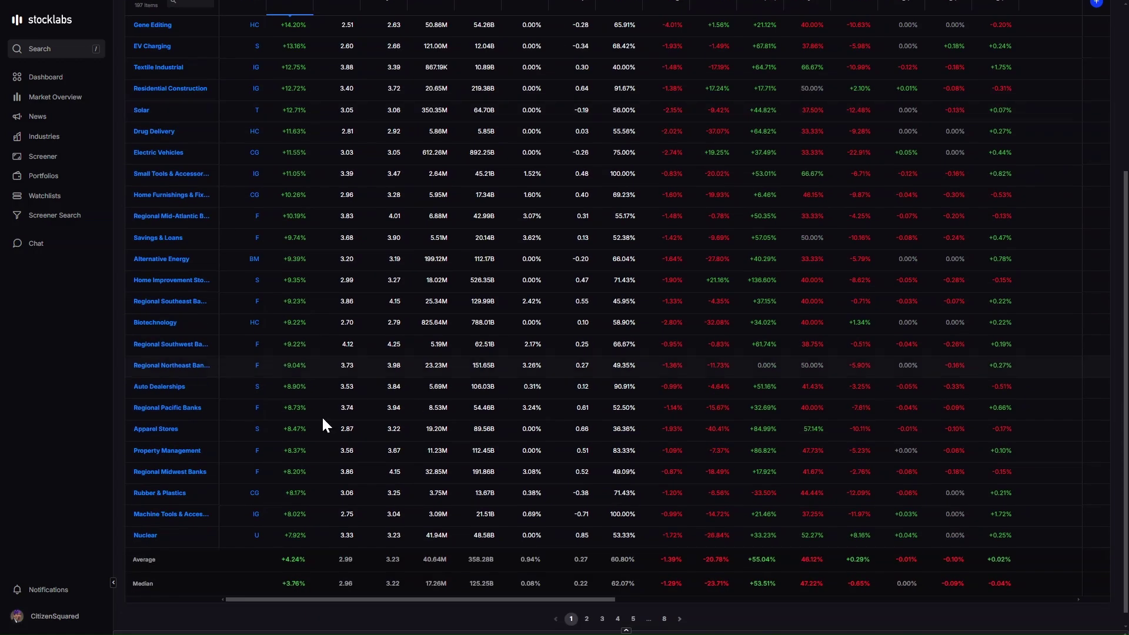
scroll(298, 272, up, 4)
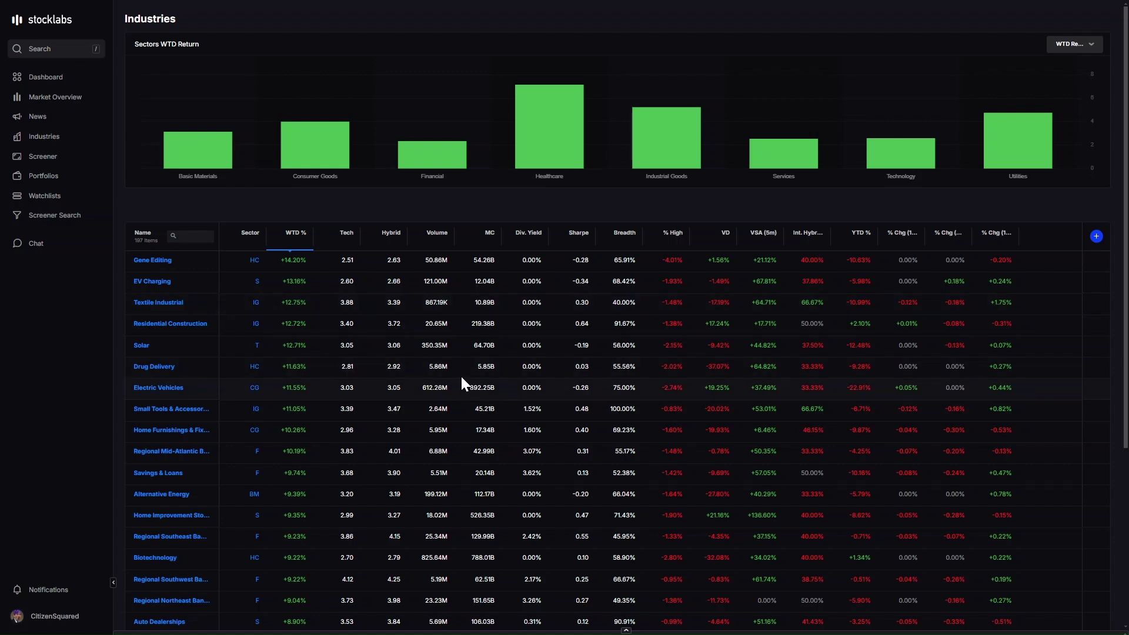
scroll(525, 422, down, 4)
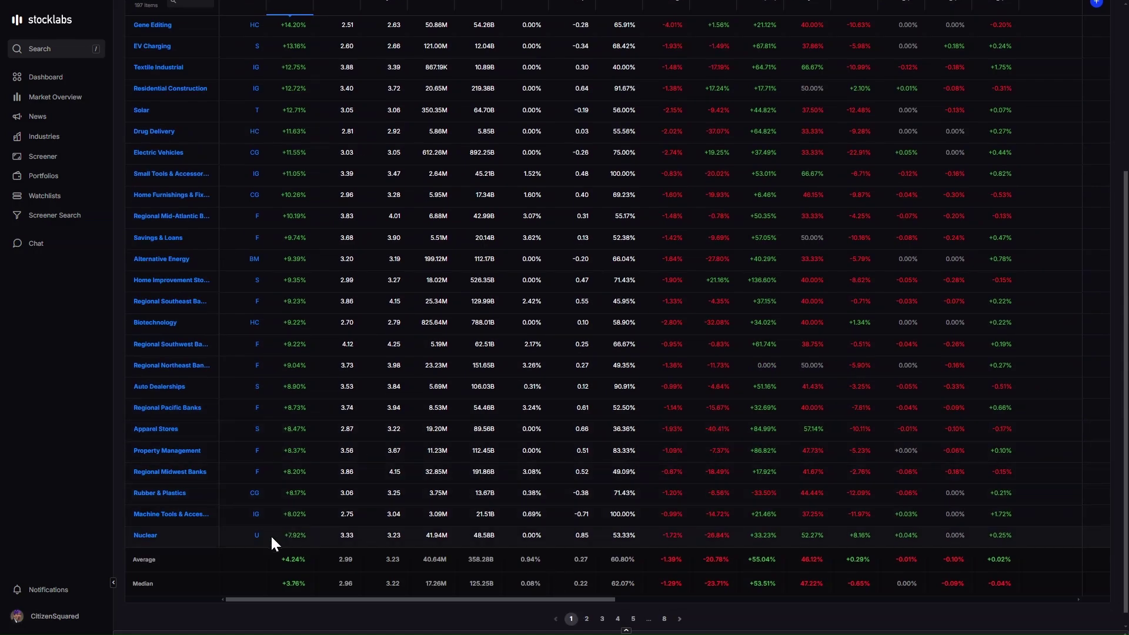
click(587, 619)
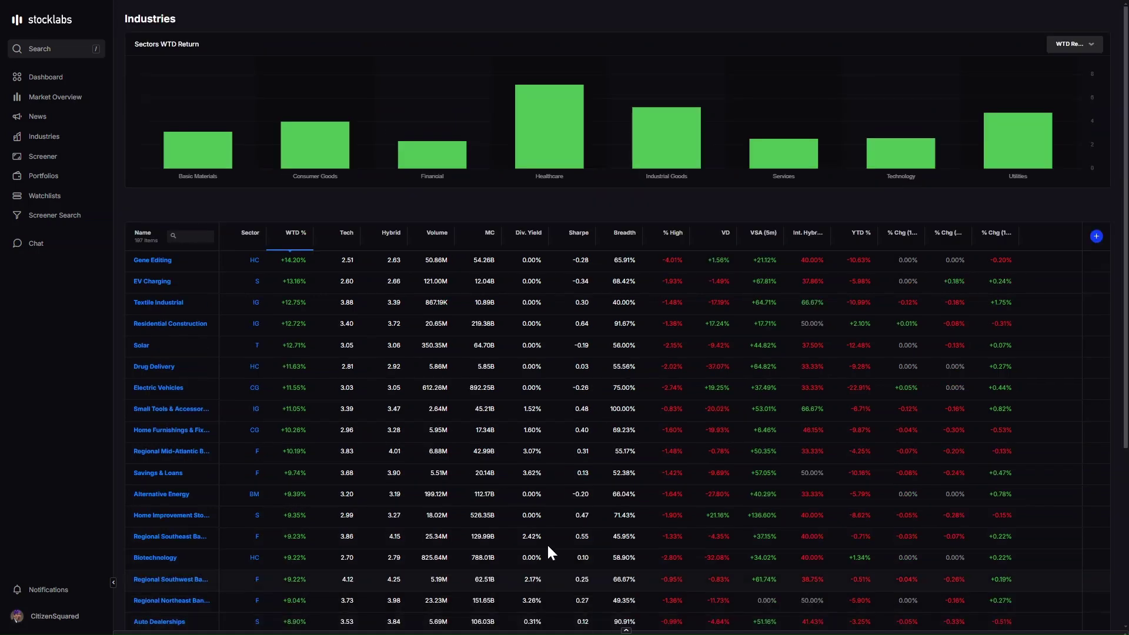
scroll(247, 393, down, 5)
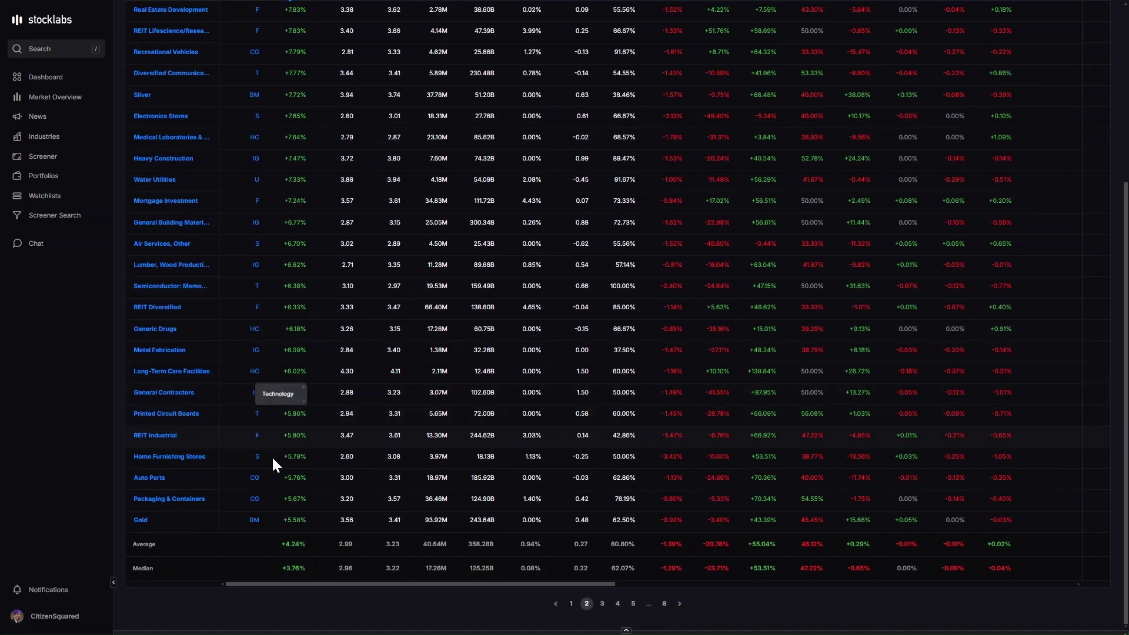
click(602, 603)
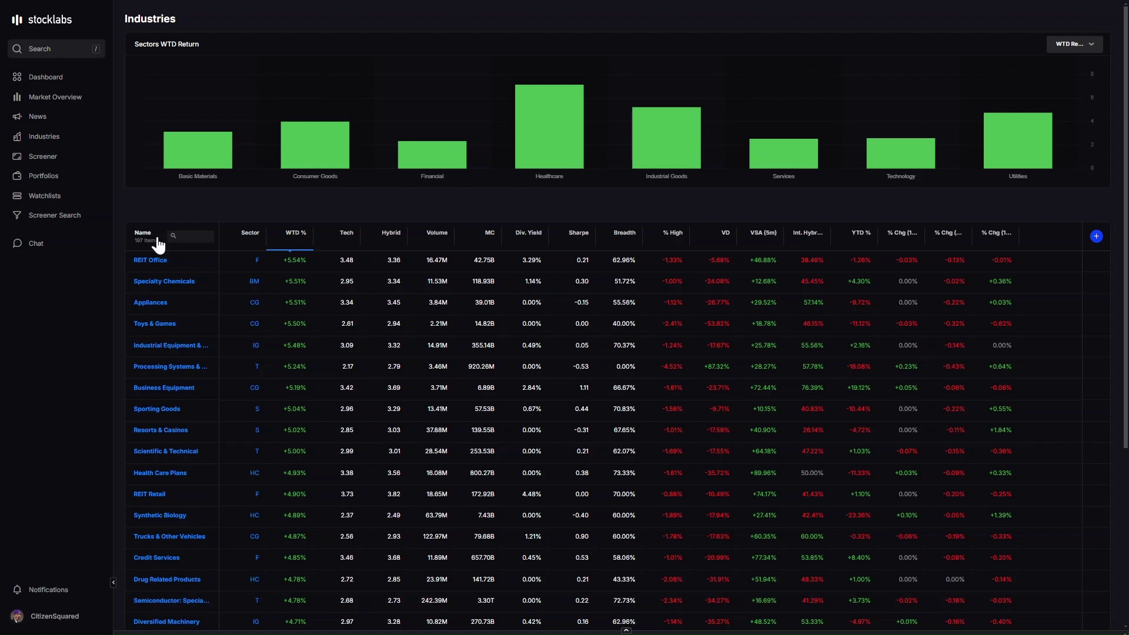
Open the Screener and load the Intelligence ETFs screen from page 4 of My Screens
click(34, 159)
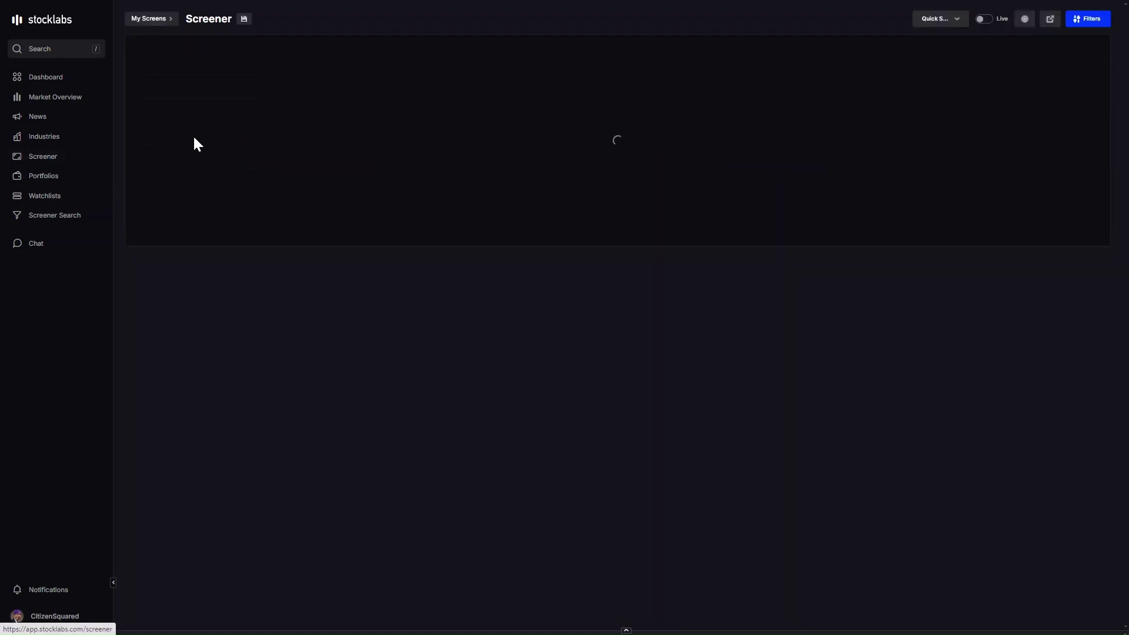
click(164, 22)
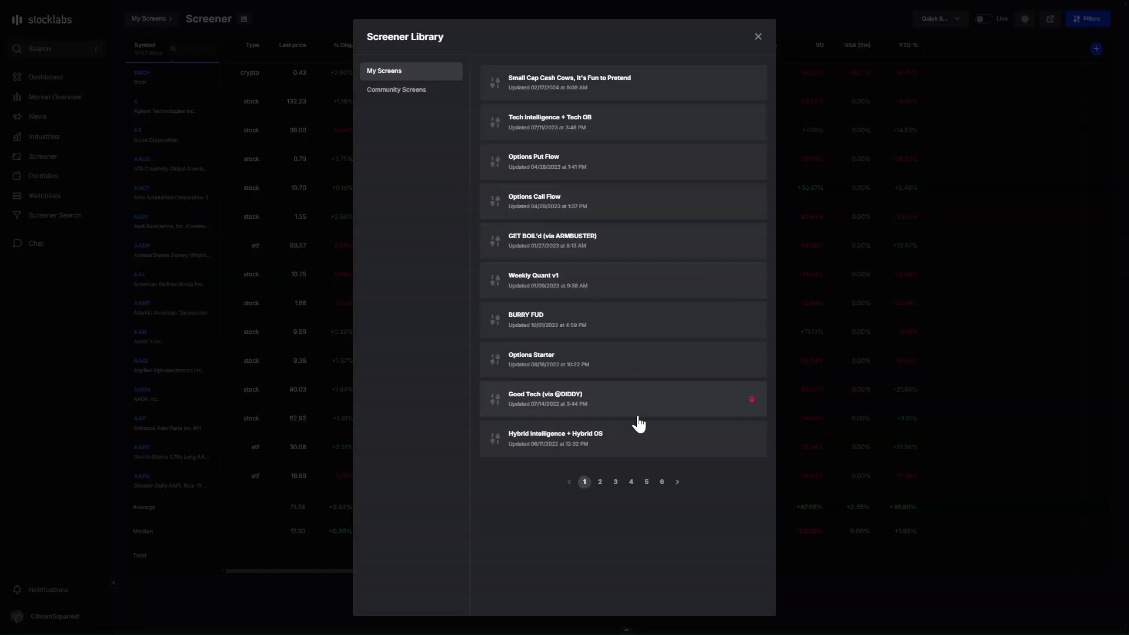
click(629, 483)
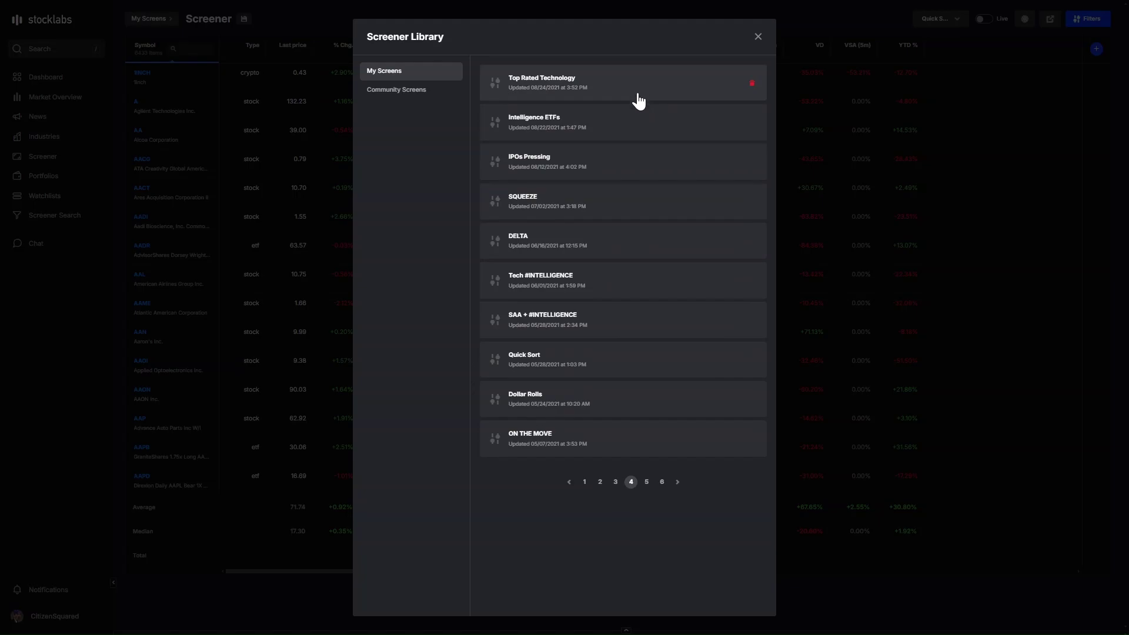
click(635, 128)
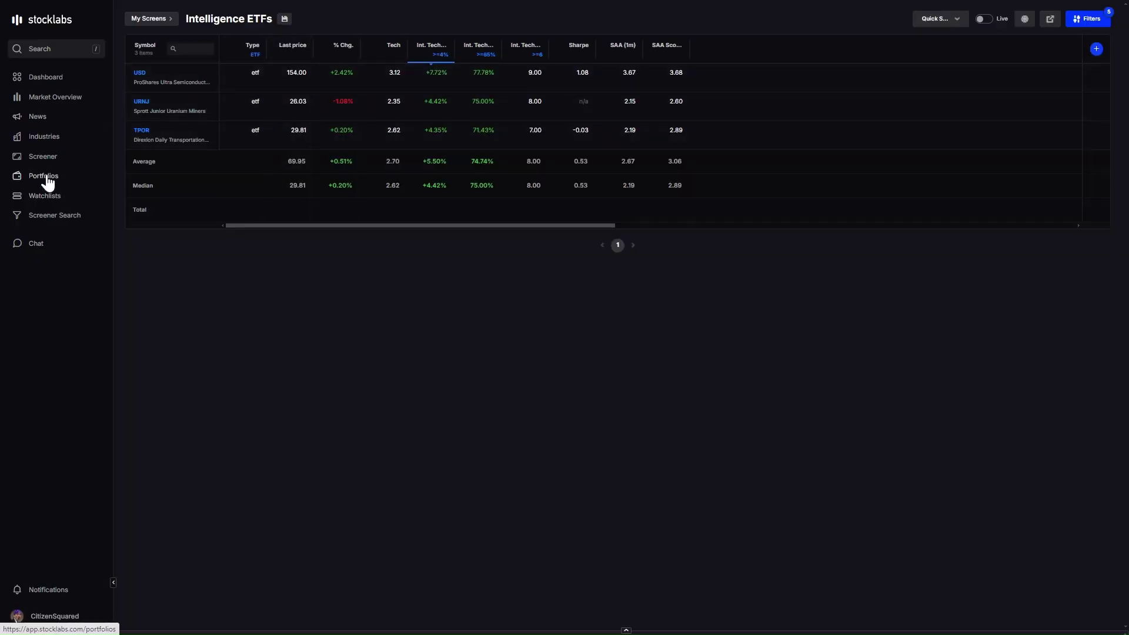
Load the saved Quick Sort screen from page 4, then reopen the Screener Library
click(43, 156)
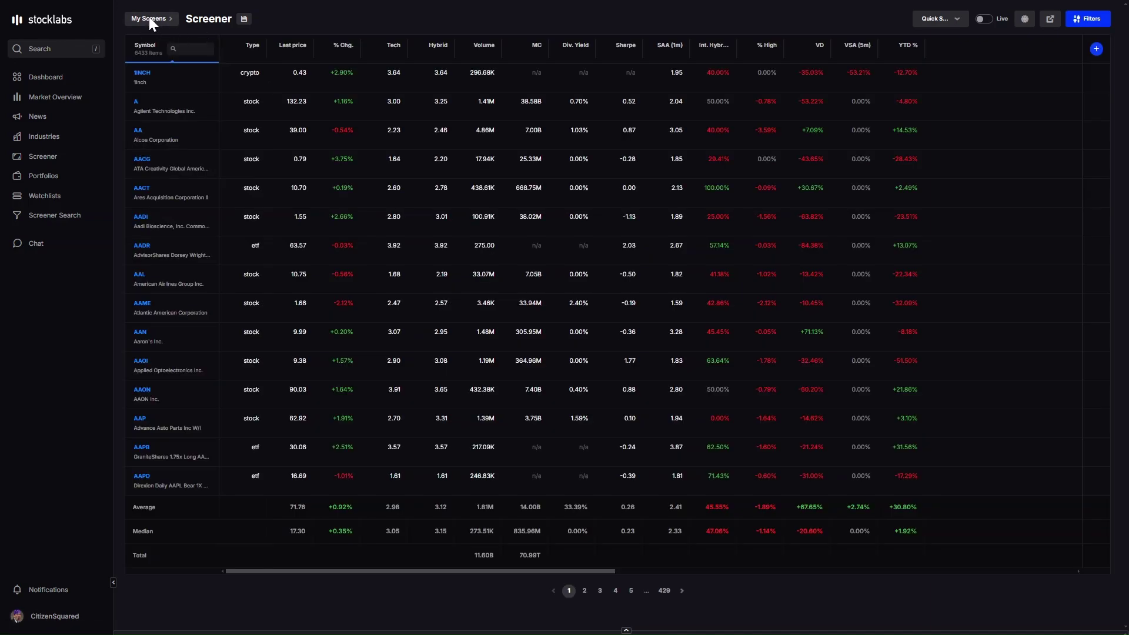
click(149, 17)
click(631, 482)
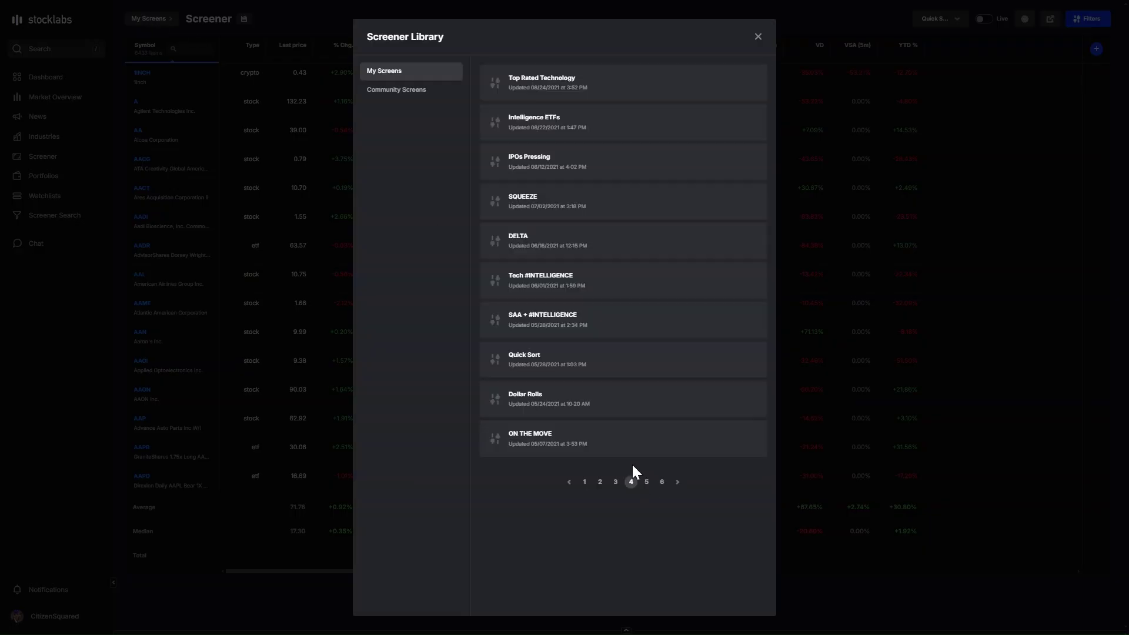
click(603, 364)
click(151, 19)
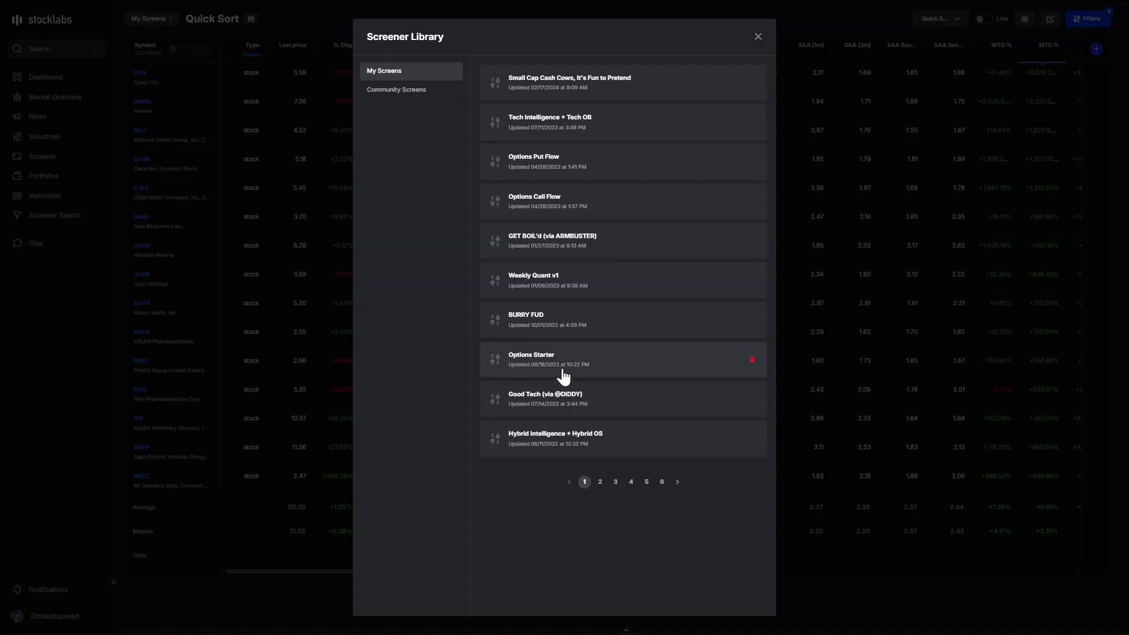
Close the library, filter Quick Sort to Jr. Mid Cap, sort by WTD %, and hide AMWL
click(808, 375)
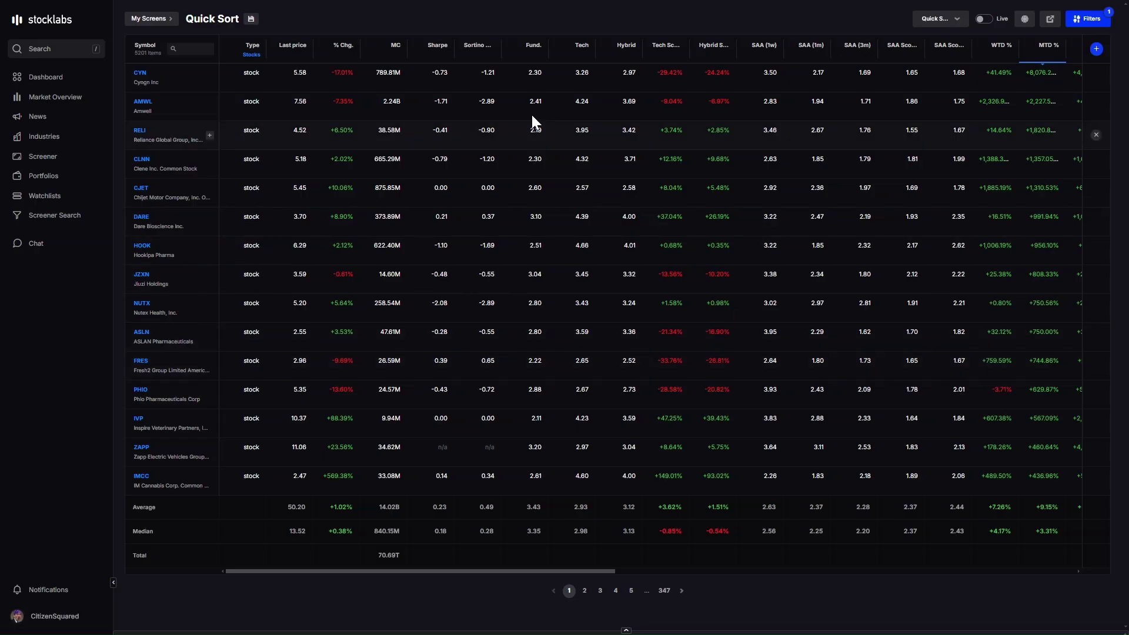
click(393, 54)
click(391, 97)
click(405, 147)
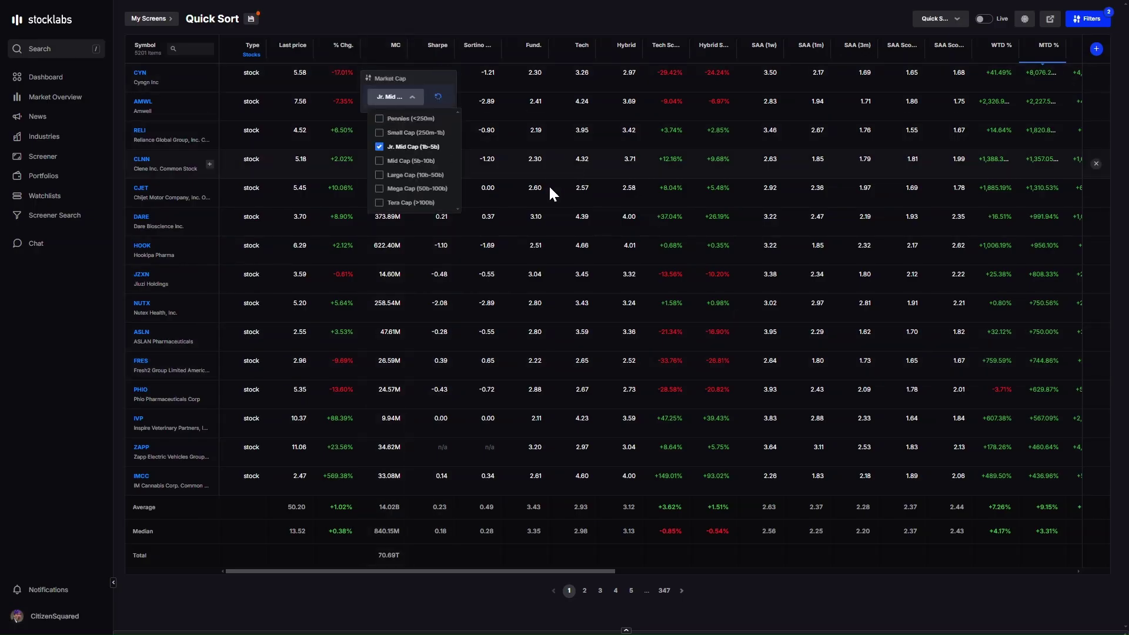
click(553, 193)
click(988, 52)
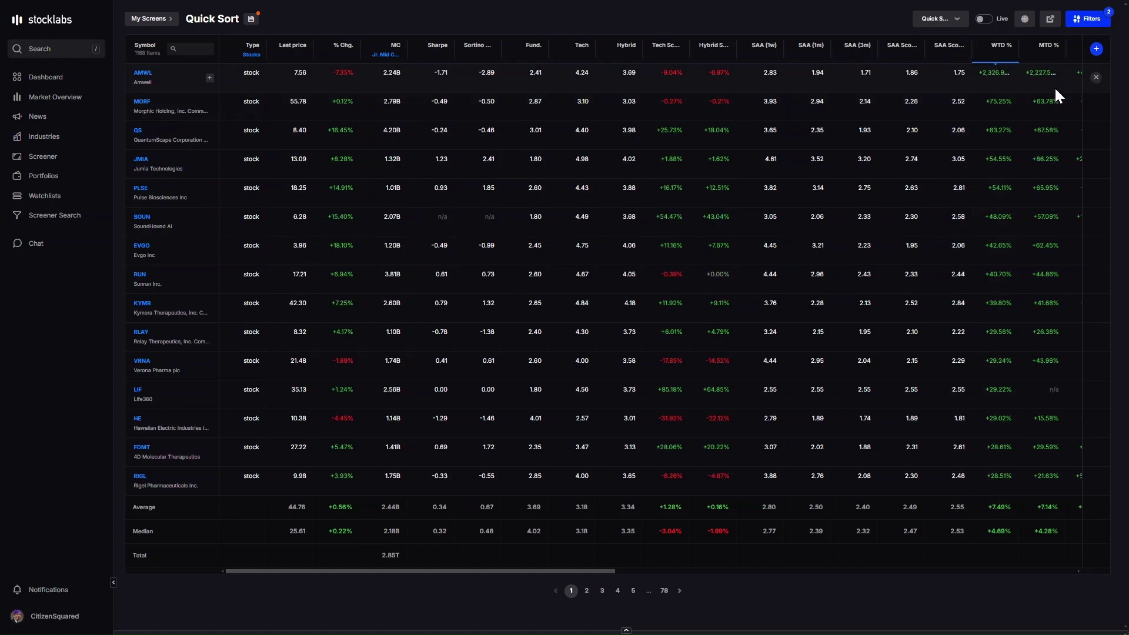
click(1097, 78)
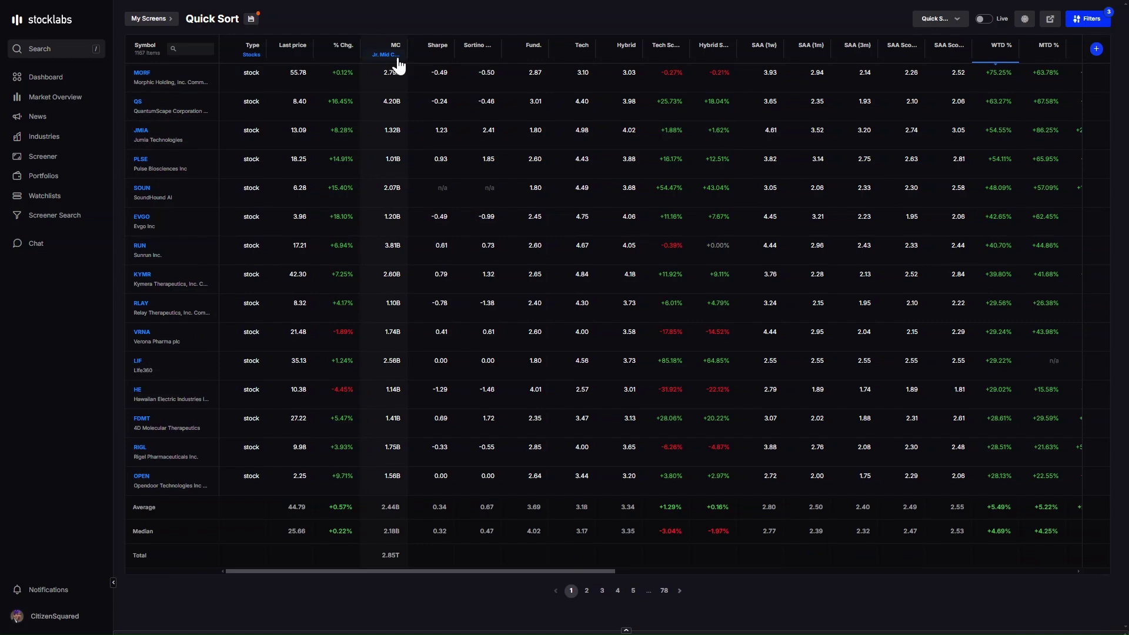
Switch the Market Cap filter to Mid Cap only and hide NYCB
click(398, 61)
click(406, 97)
click(419, 162)
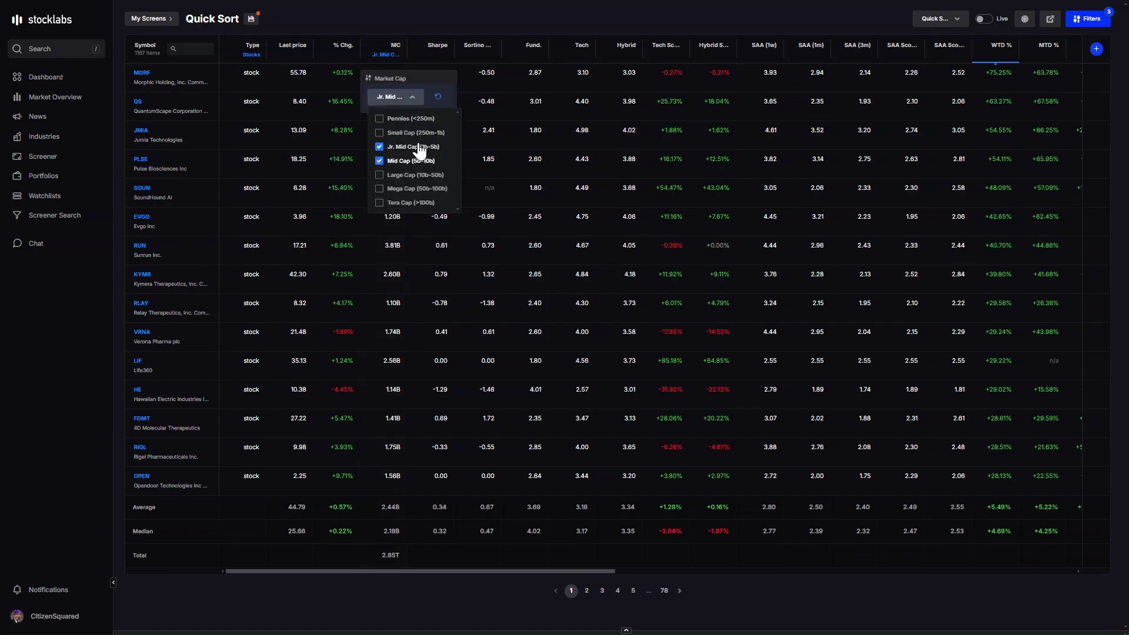
click(419, 146)
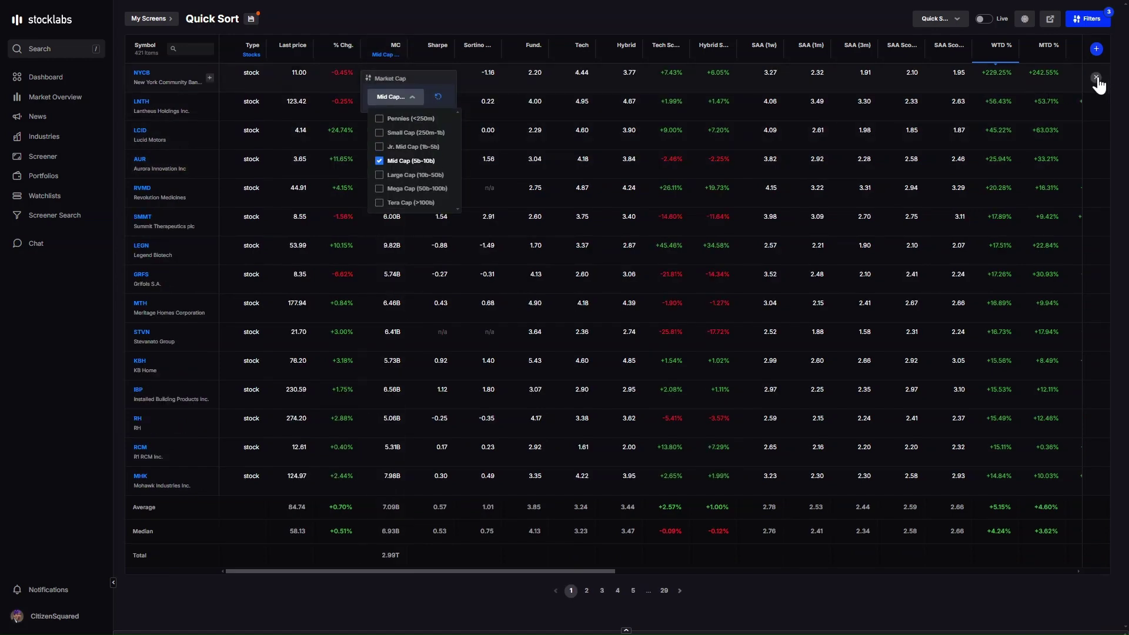
click(1097, 78)
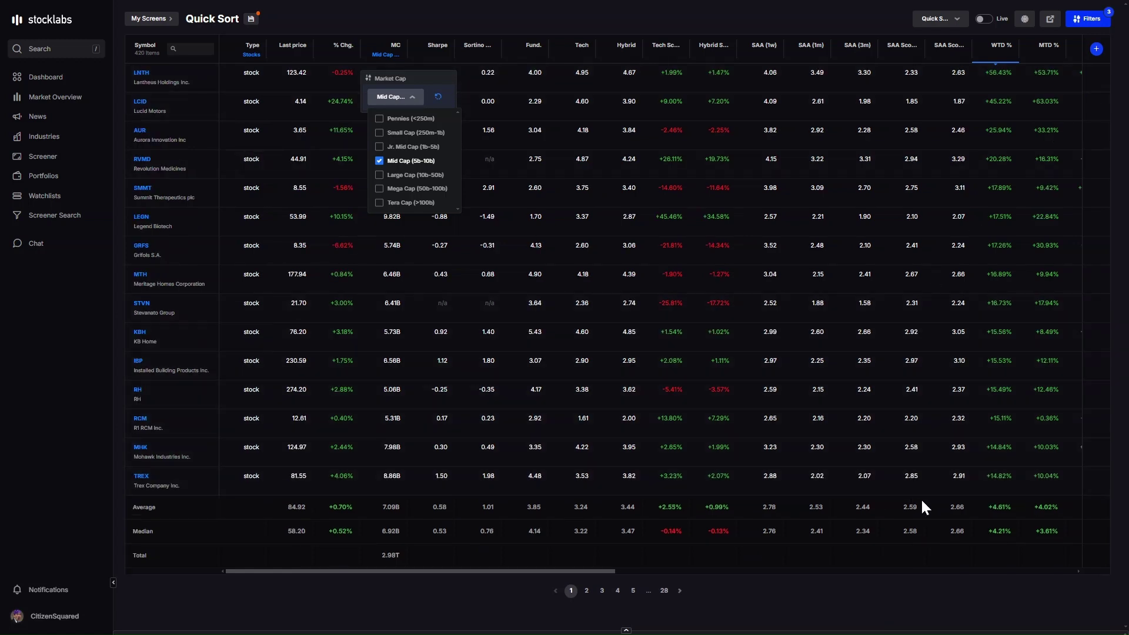
click(939, 499)
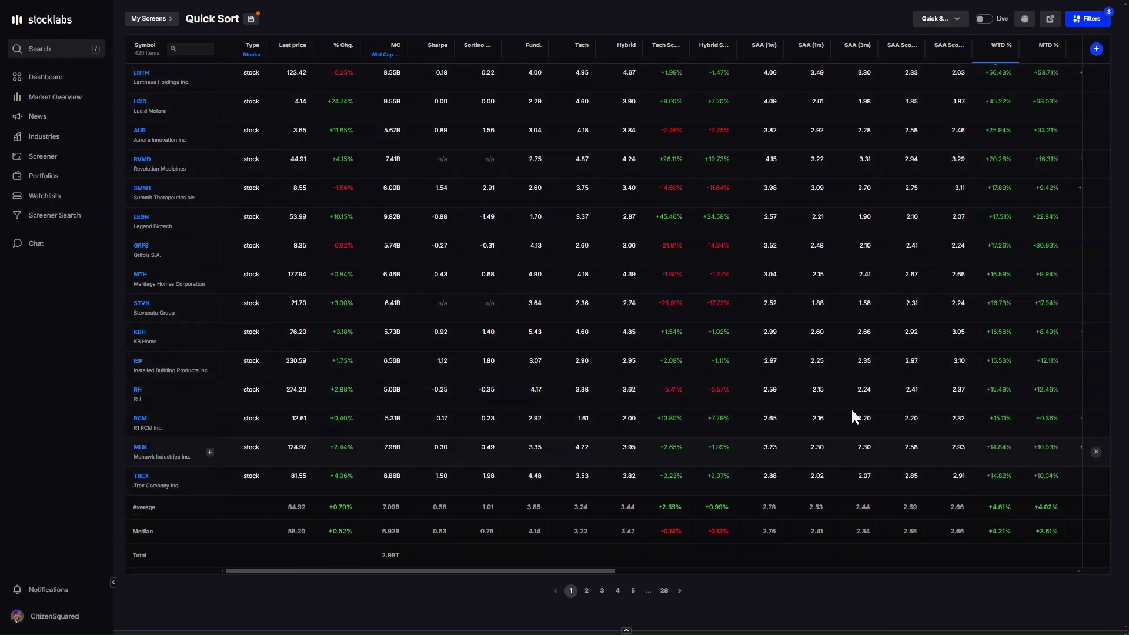
Step the Market Cap filter through Large and Mega Cap, ending on Tera Cap only
click(388, 55)
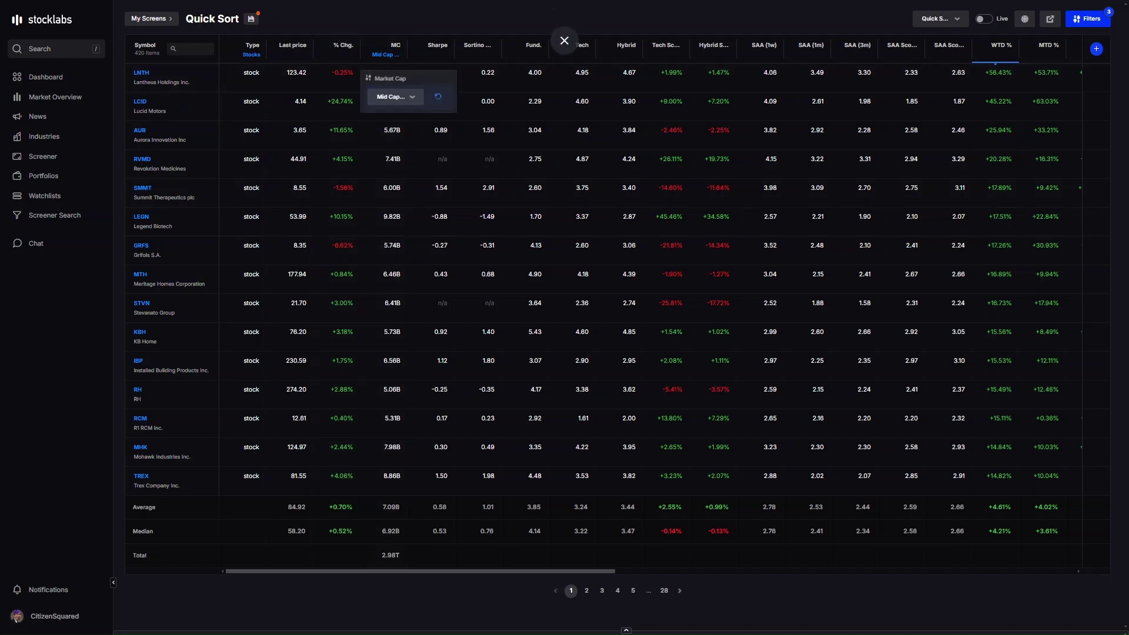
click(396, 98)
click(414, 175)
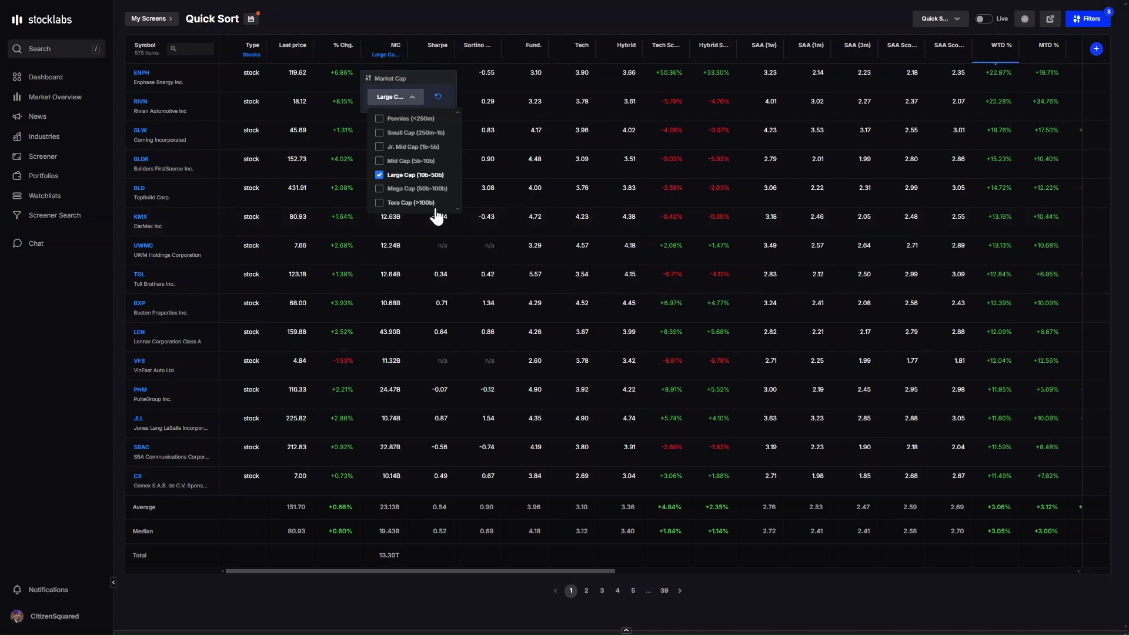
click(432, 188)
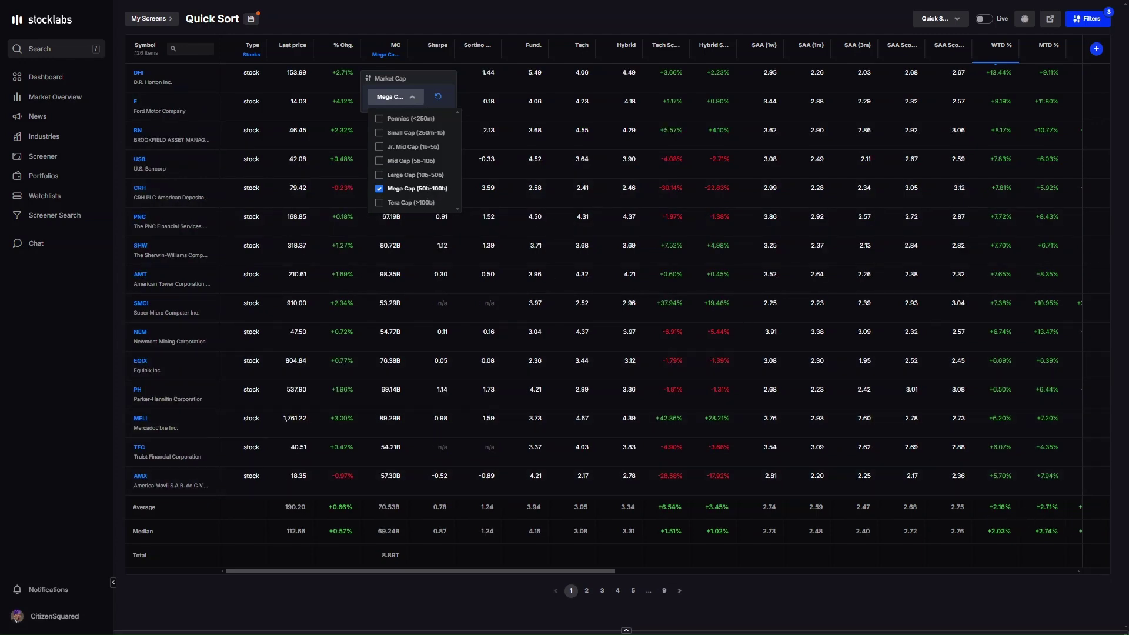
click(419, 203)
click(420, 190)
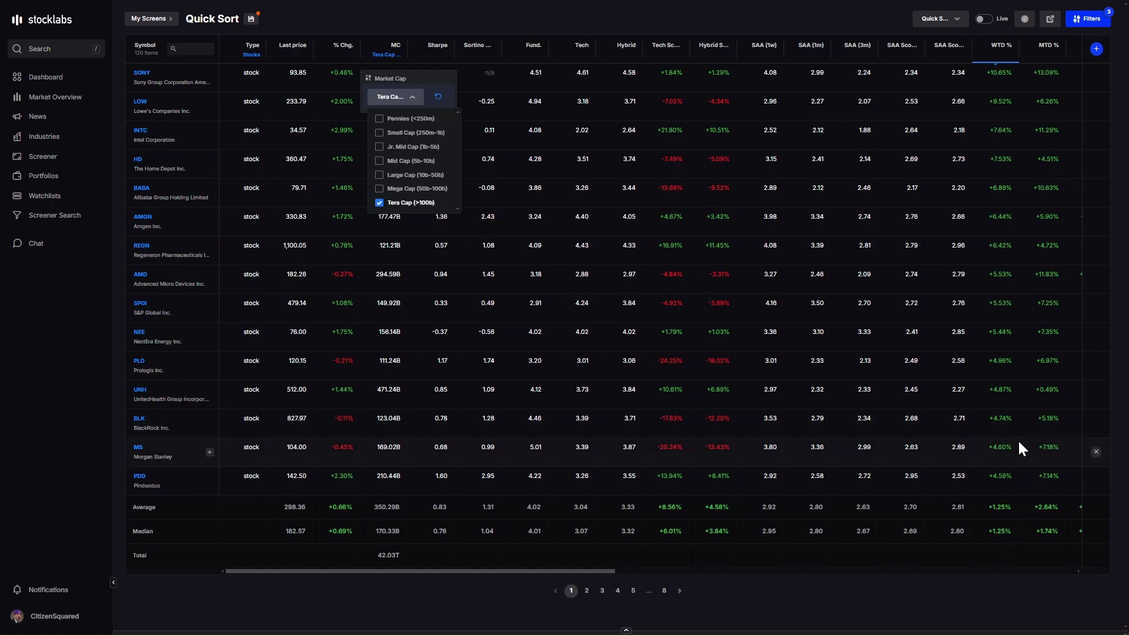
click(542, 285)
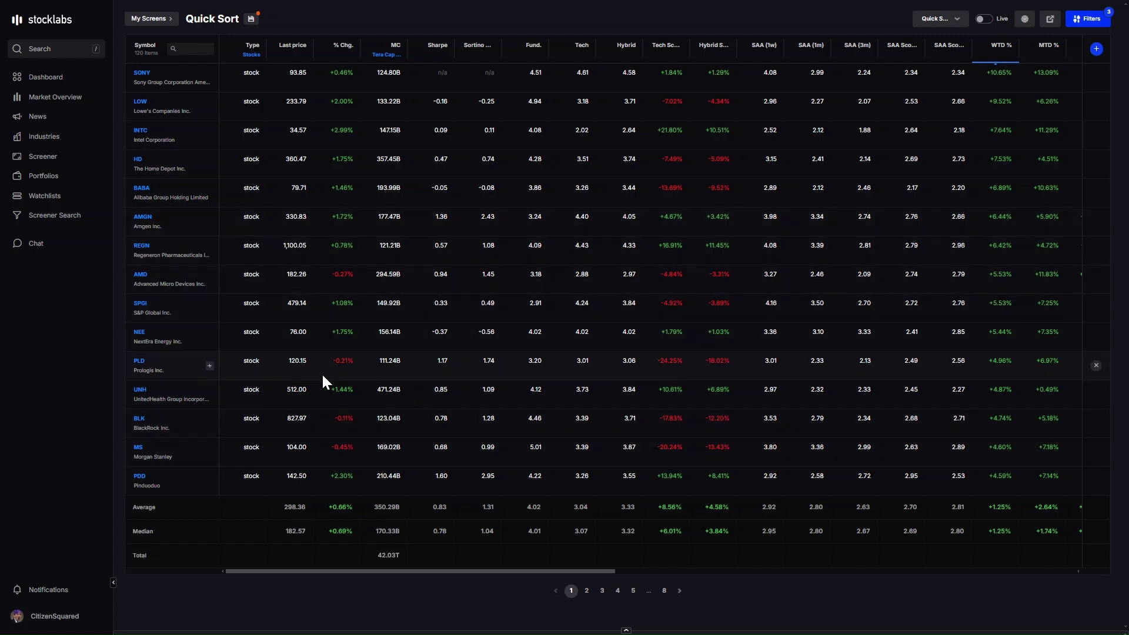
Load Intelligence ETFs from page 4 of My Screens and widen the Symbol column
click(150, 19)
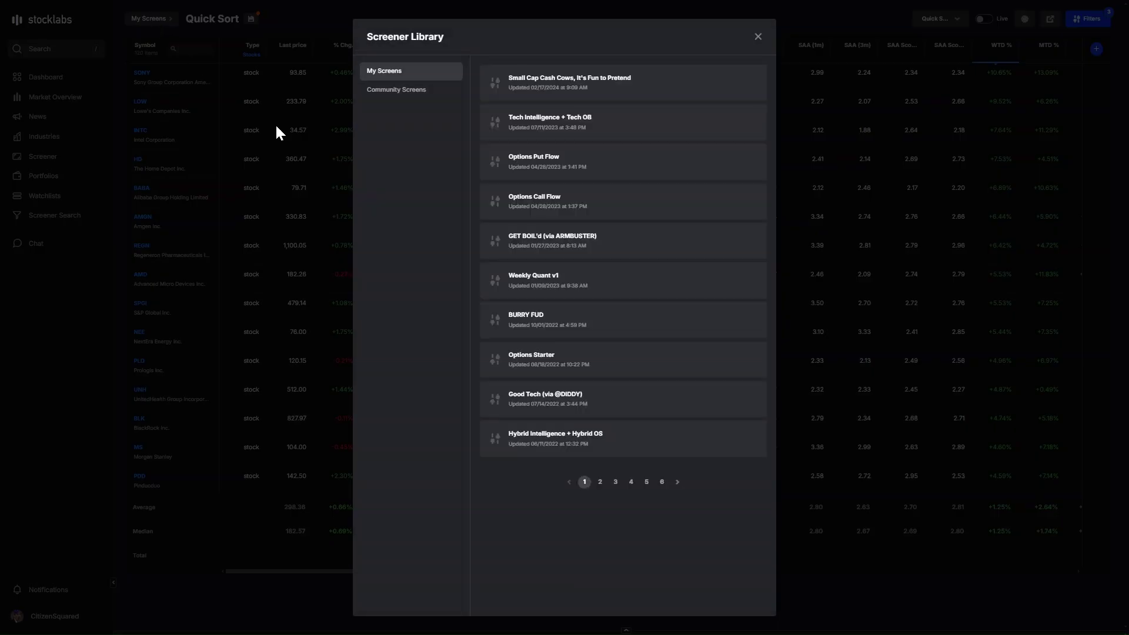
click(631, 483)
click(600, 130)
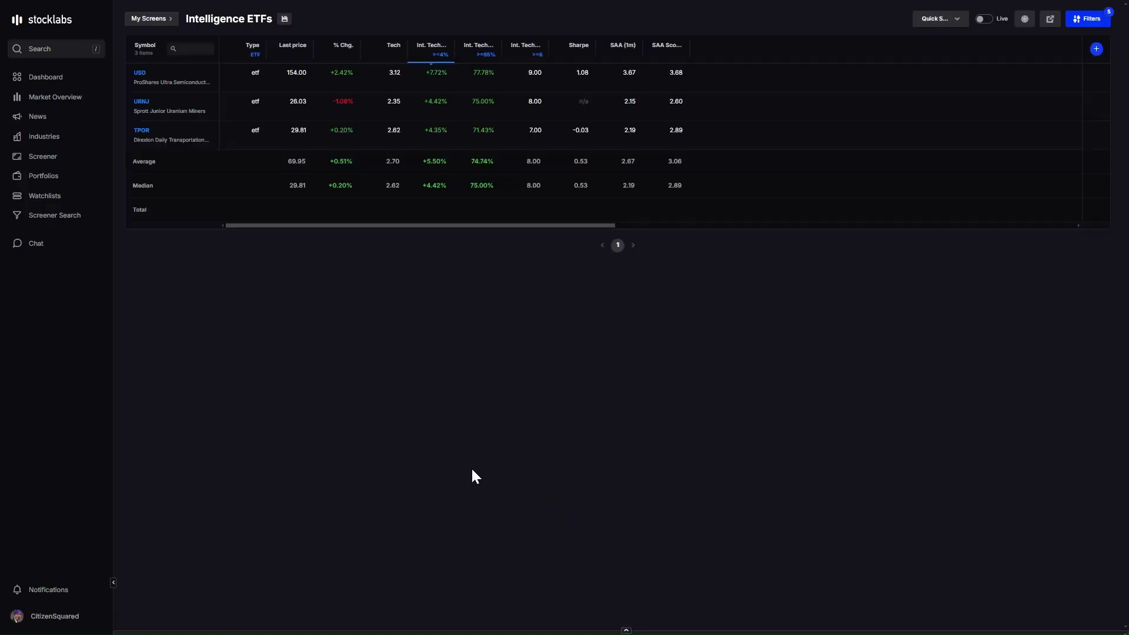
double_click(220, 45)
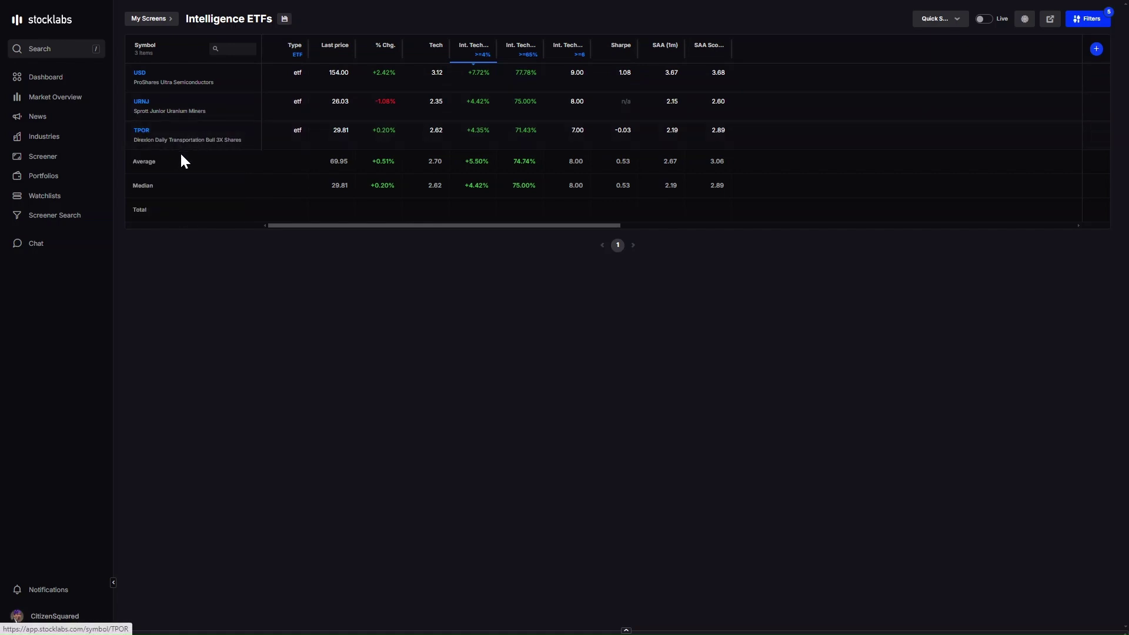
Set the Int. Tech Avg. Return filter to less or equal -4%
click(476, 65)
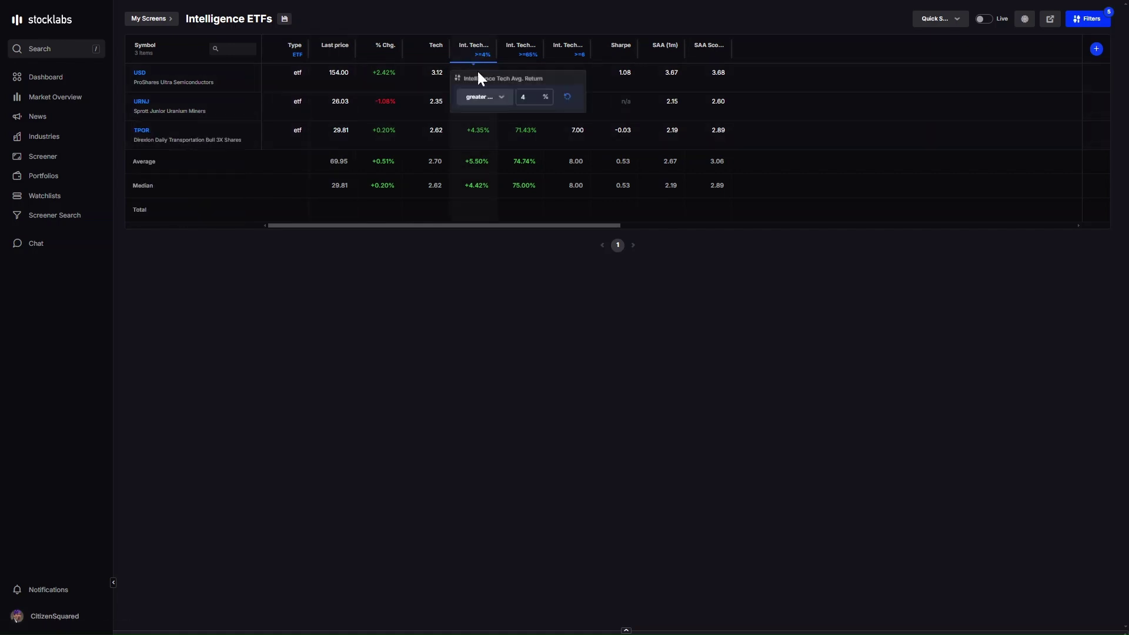
click(477, 97)
click(479, 174)
text(-4)
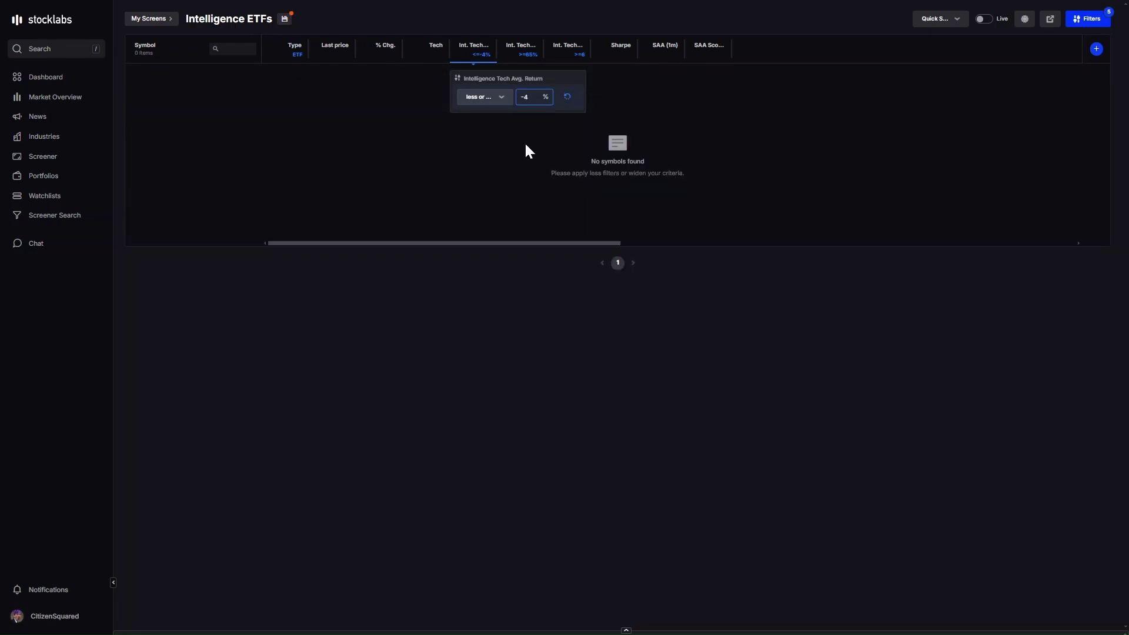
click(526, 151)
Set the % Up filter to less or equal 35% and sort by average return
click(525, 61)
click(530, 97)
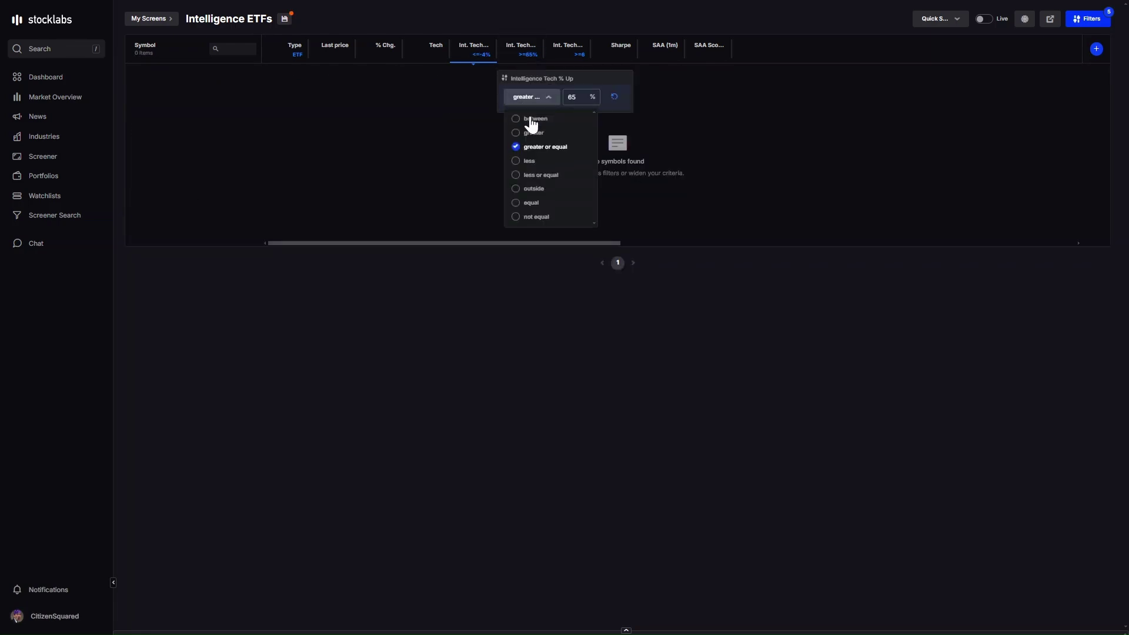
click(536, 176)
key(Tab)
text(35)
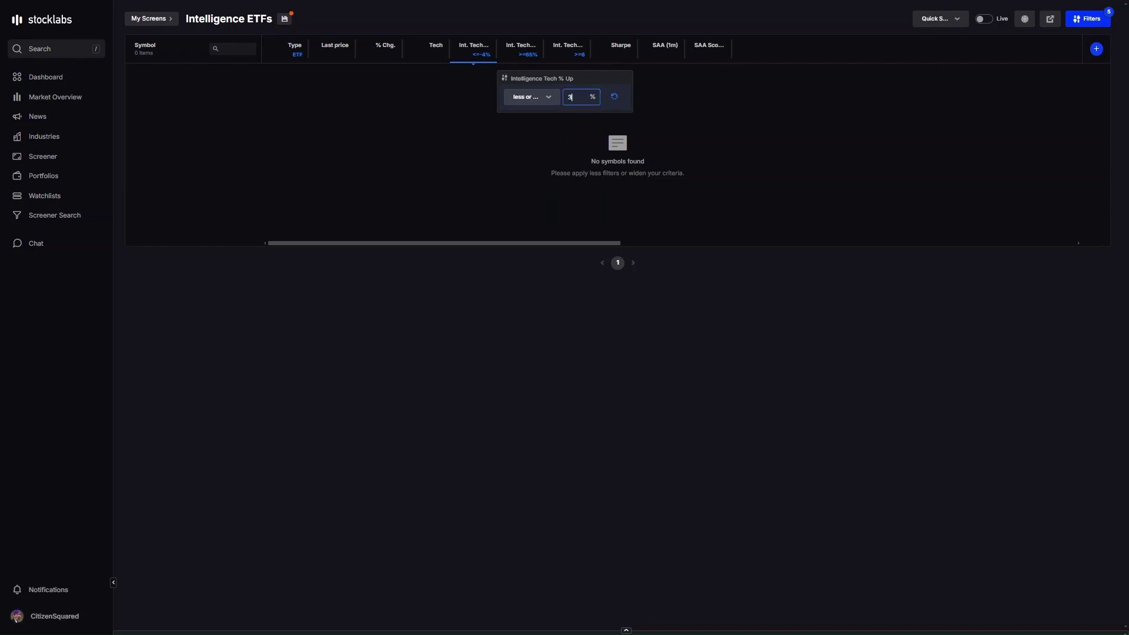
click(478, 50)
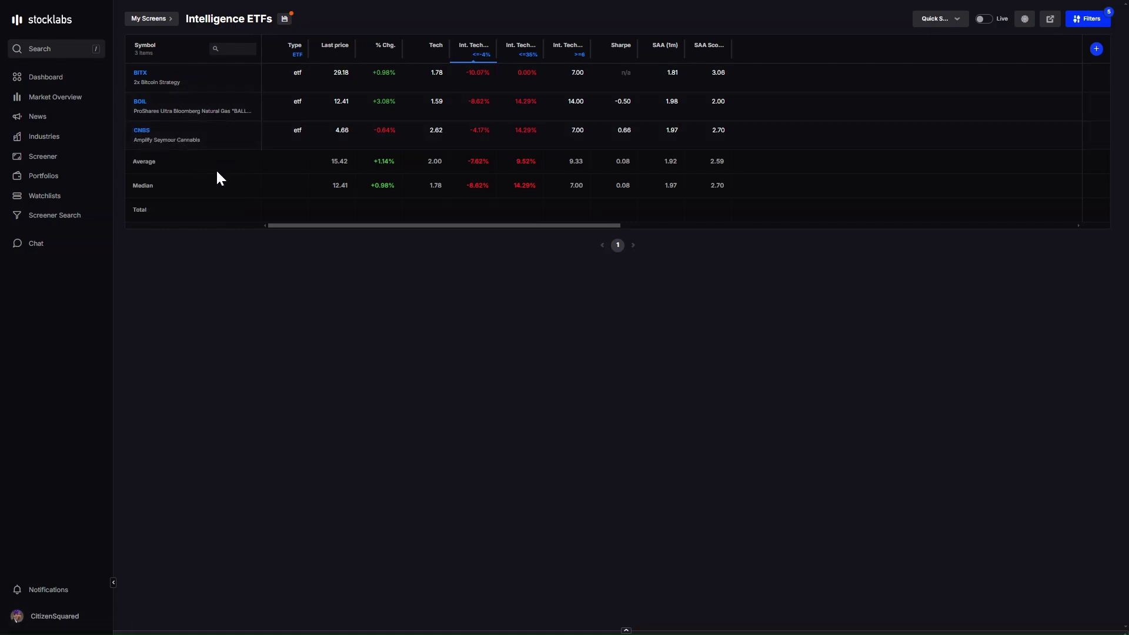
mouse_move(242, 116)
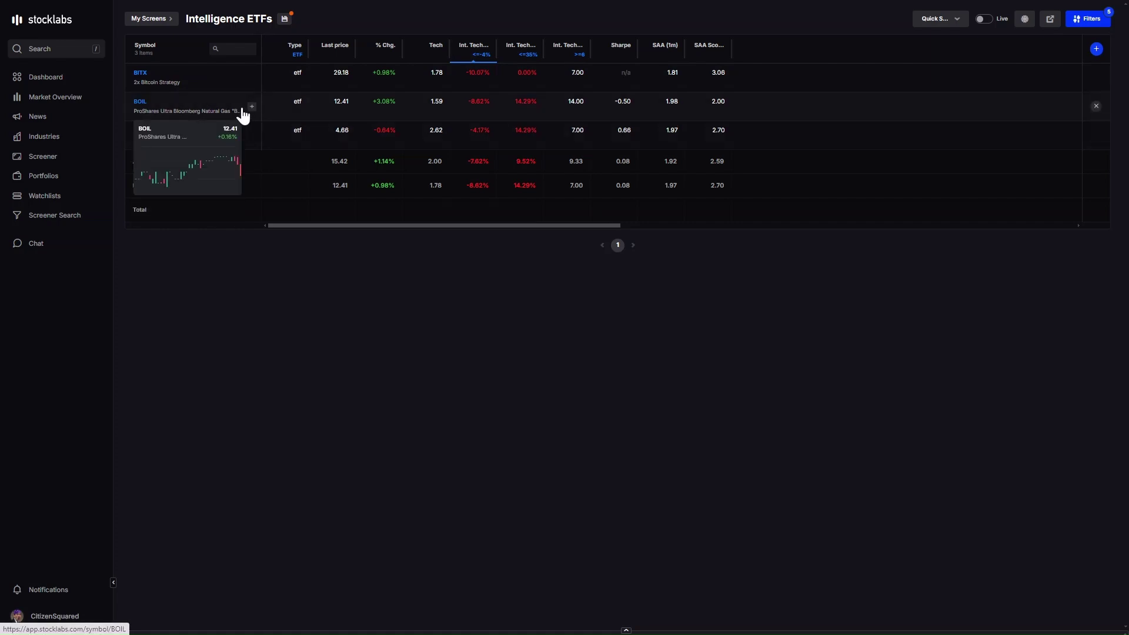
mouse_move(214, 150)
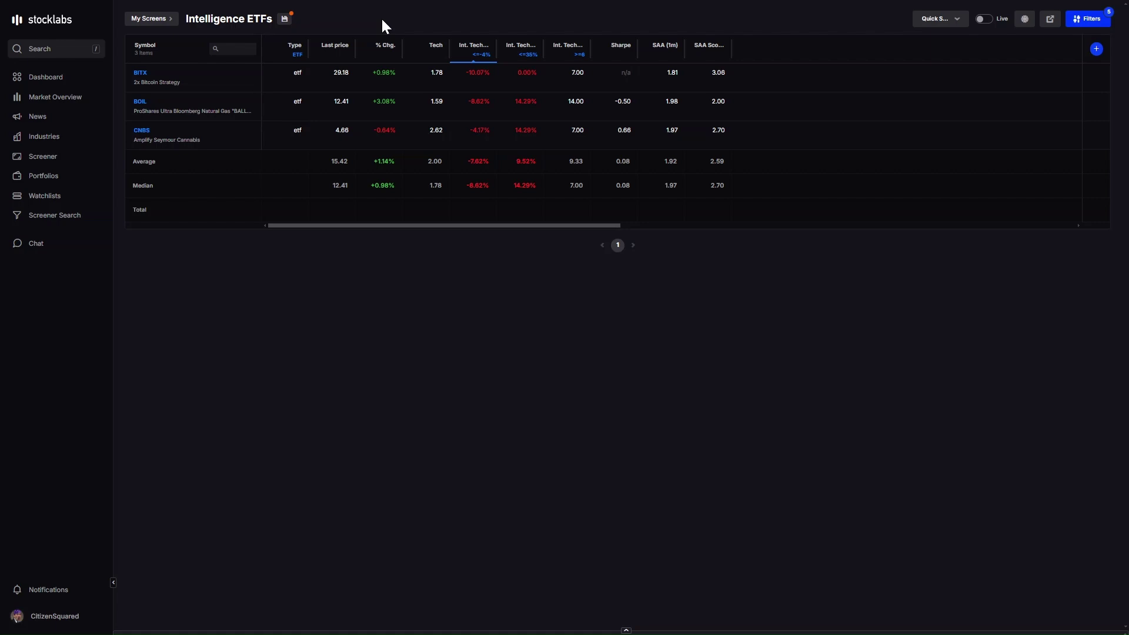
Open Market Overview and set the SL 4000 OBOS chart to 6 Month OBOS over YTD
click(65, 108)
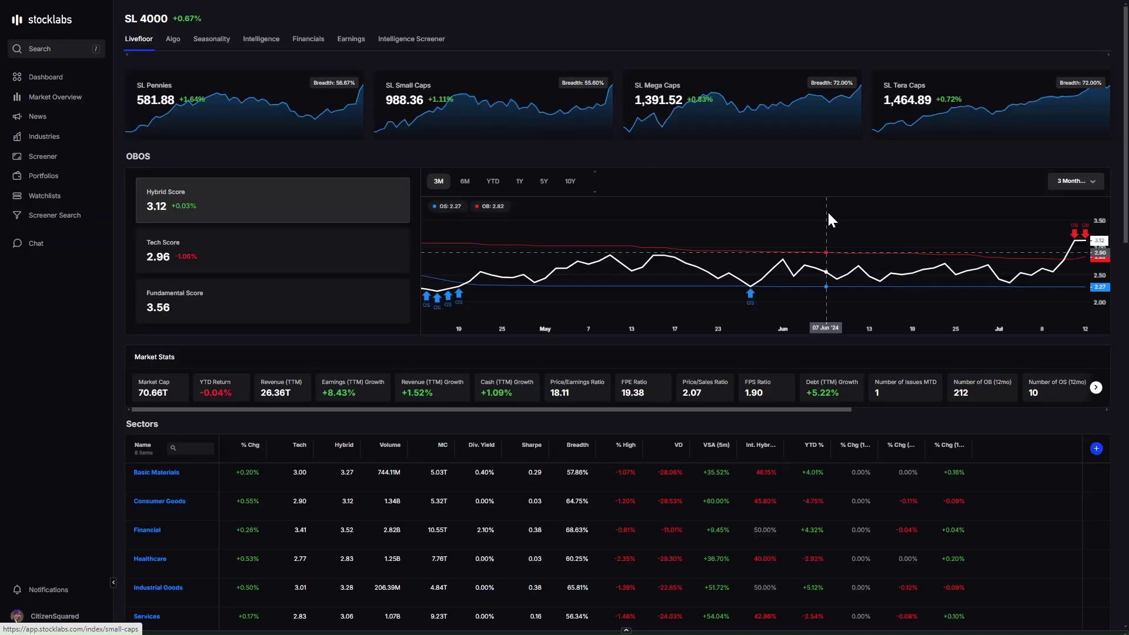
click(1071, 186)
click(1068, 217)
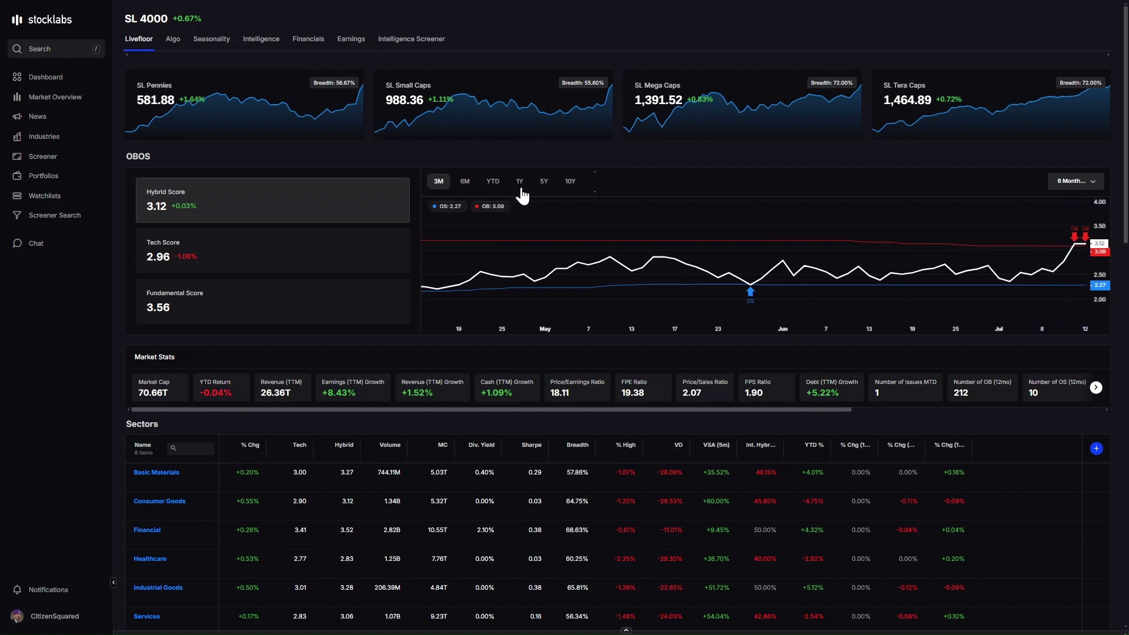
click(494, 182)
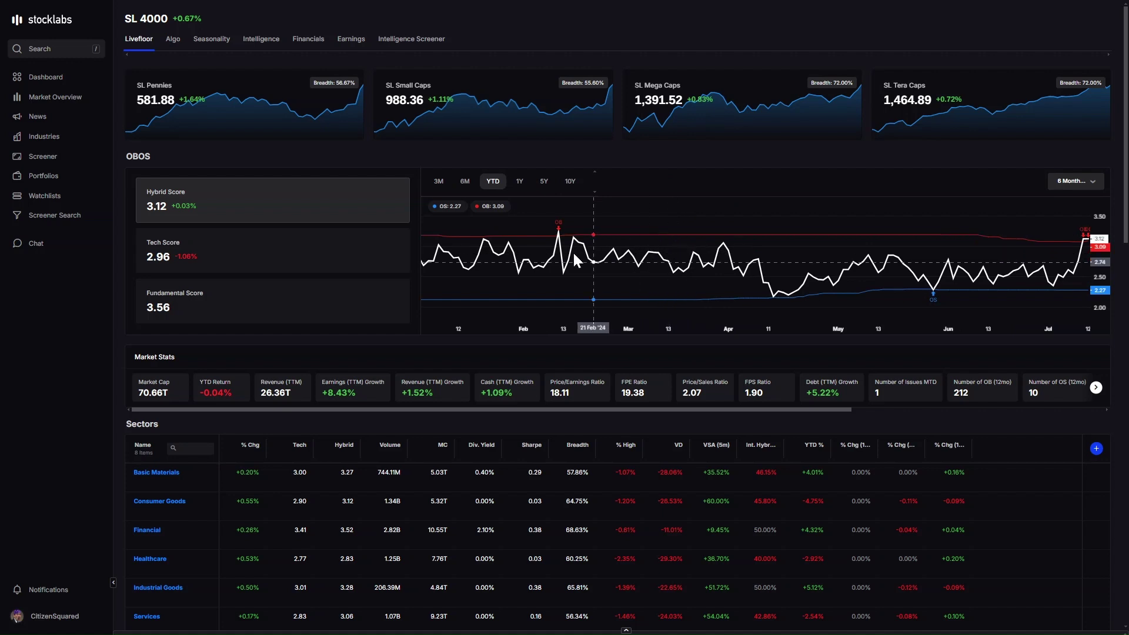